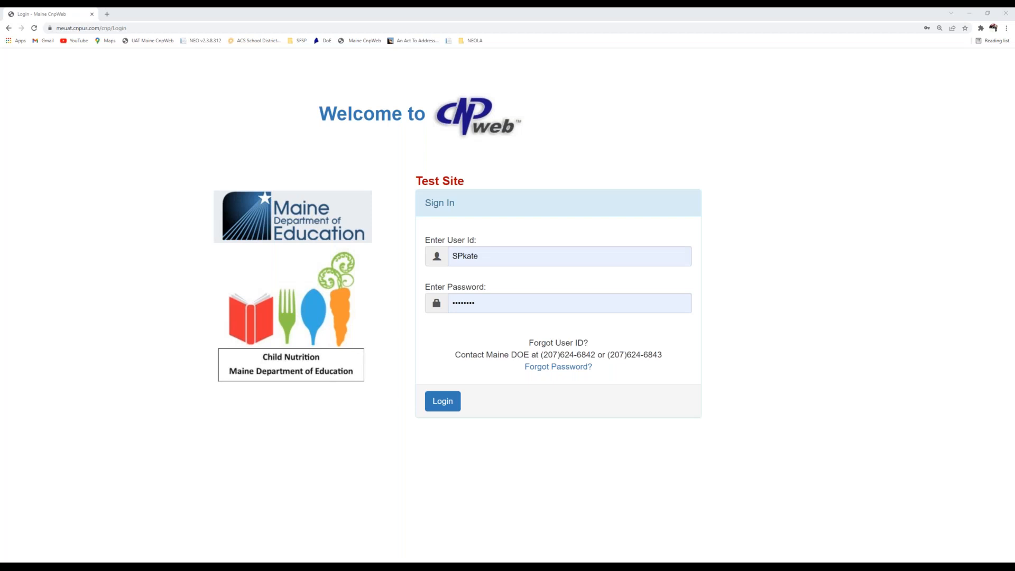
- Sign in to the Summer Food Service Program for program year 2022 and add a Site Information Sheet for Perry Park
click(443, 406)
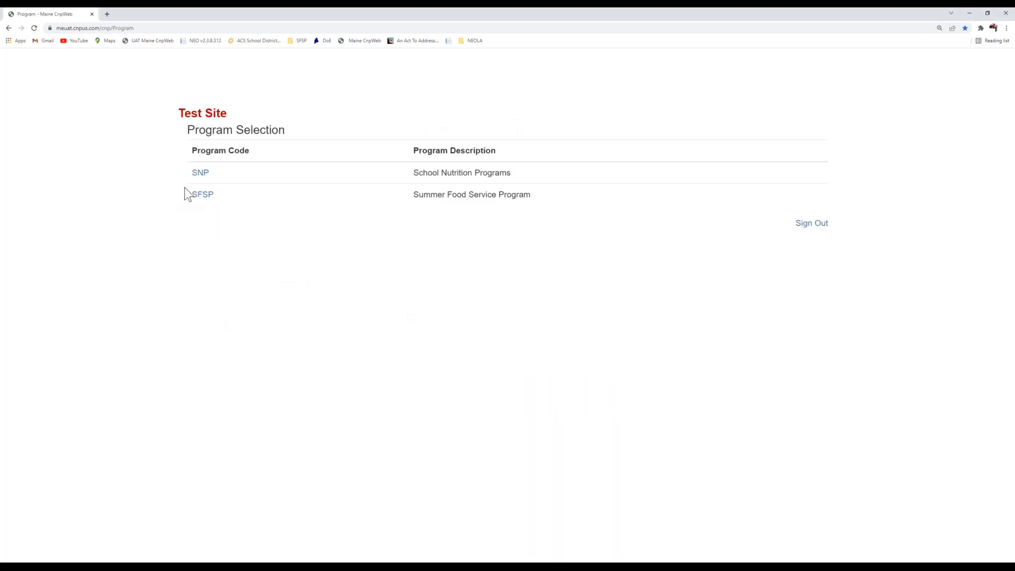
click(200, 200)
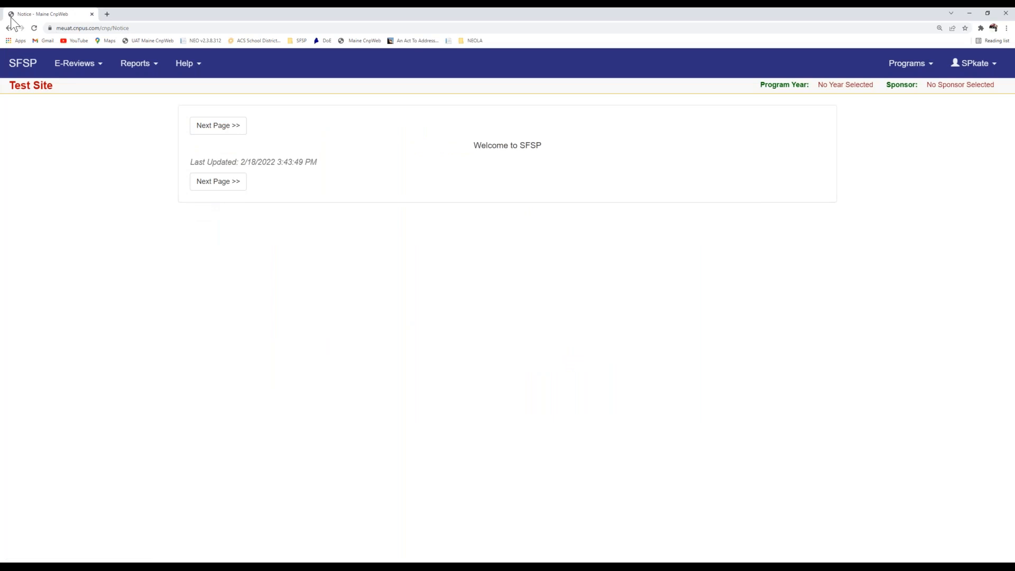
click(22, 67)
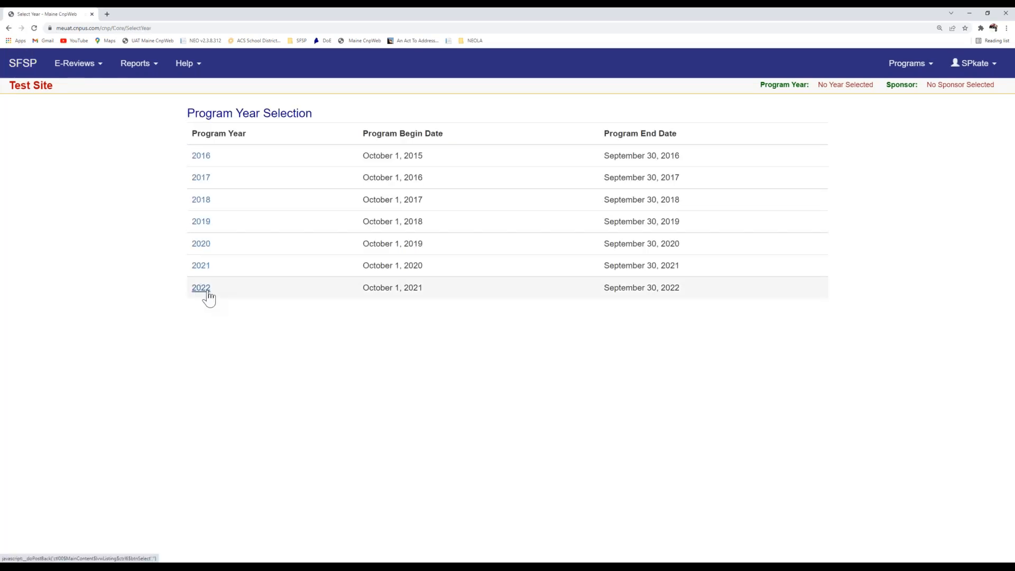
click(207, 291)
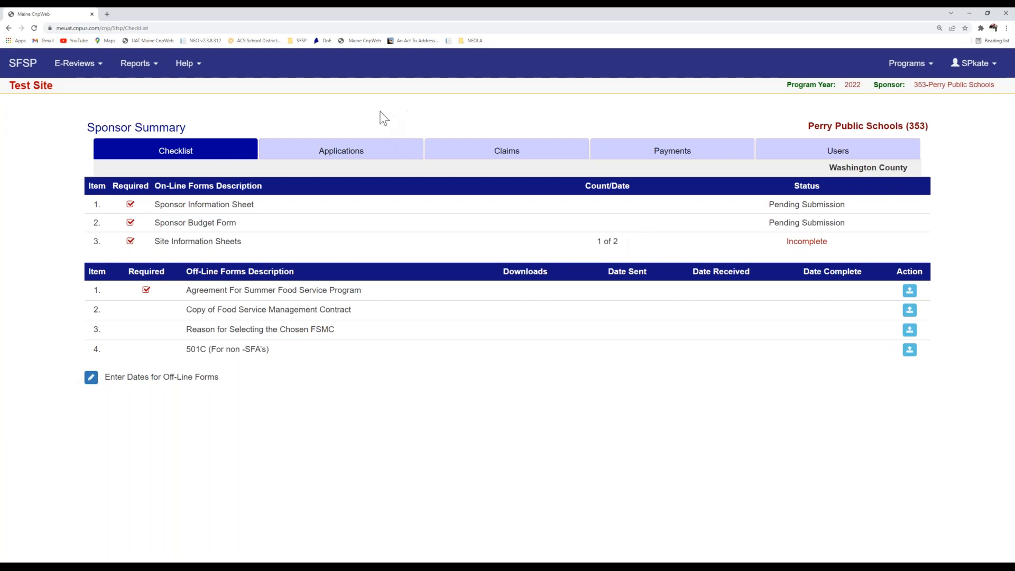
click(329, 148)
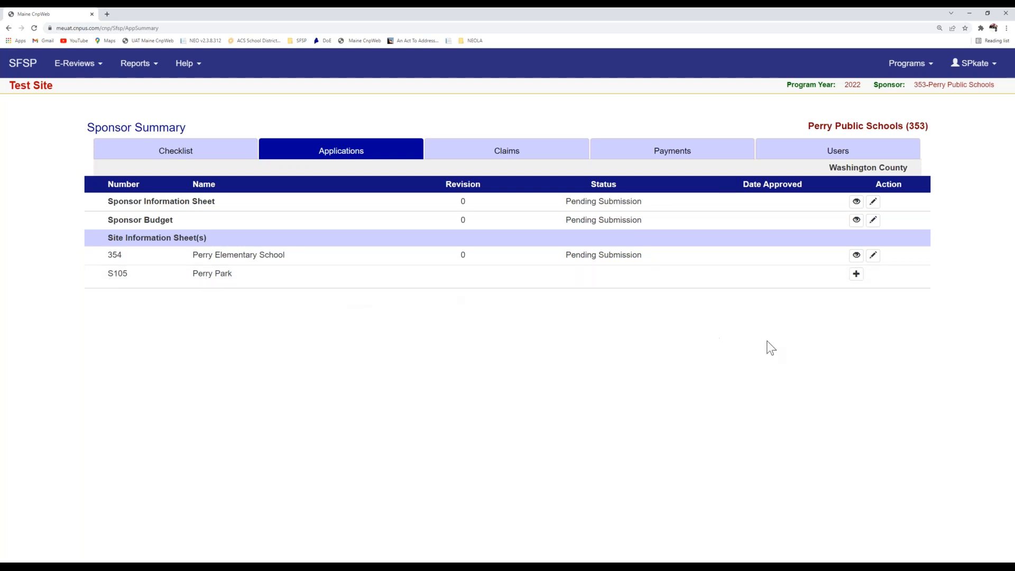
click(856, 274)
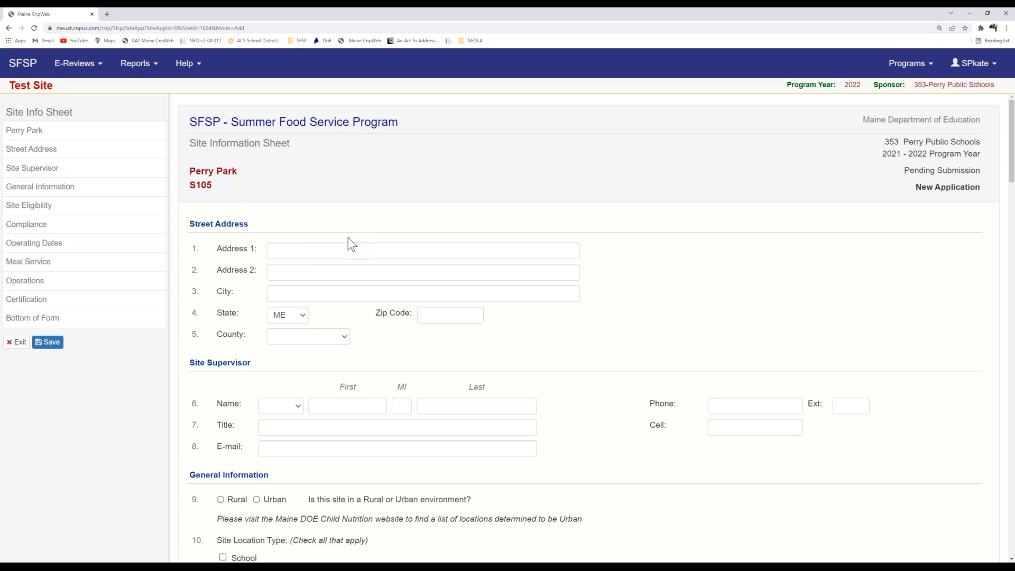
- Fill in the site's street address, city and zip code, and set the county to Penobscot
click(340, 248)
click(328, 288)
click(325, 274)
click(338, 274)
click(314, 292)
click(306, 326)
click(446, 315)
click(449, 347)
click(308, 336)
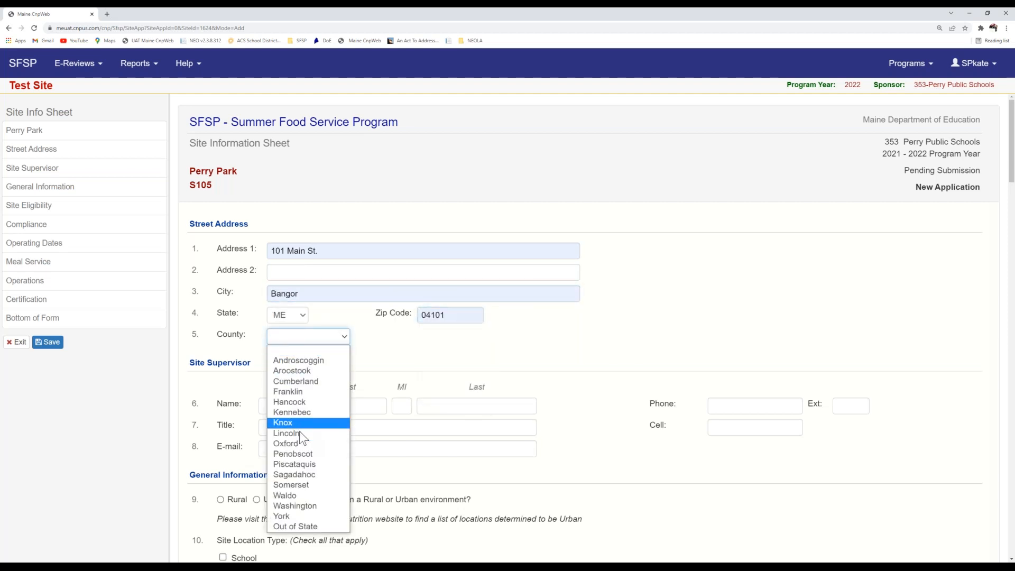
click(301, 454)
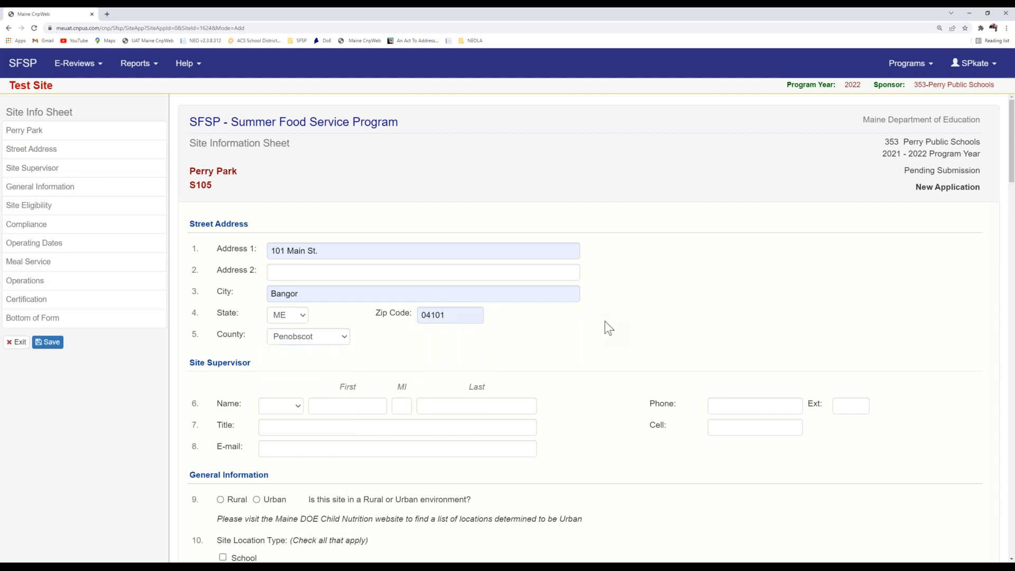
- Enter the site supervisor's first name, last name and phone number
scroll(606, 322, down, 3)
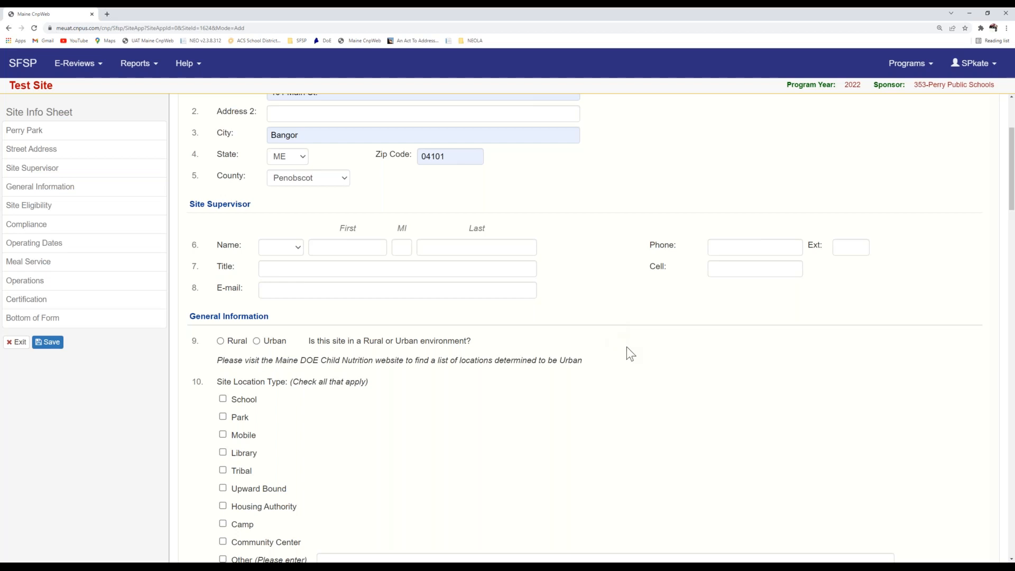
click(356, 246)
click(341, 270)
click(443, 249)
click(450, 267)
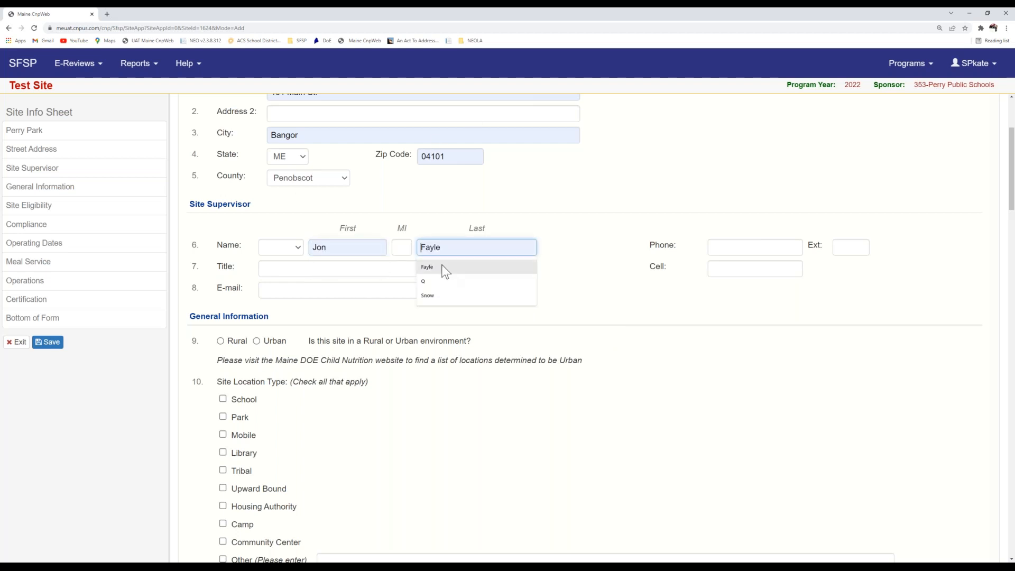
click(798, 247)
click(782, 269)
- Enter supervisor as the site supervisor's title and fill in the supervisor's e-mail address
click(396, 268)
click(325, 297)
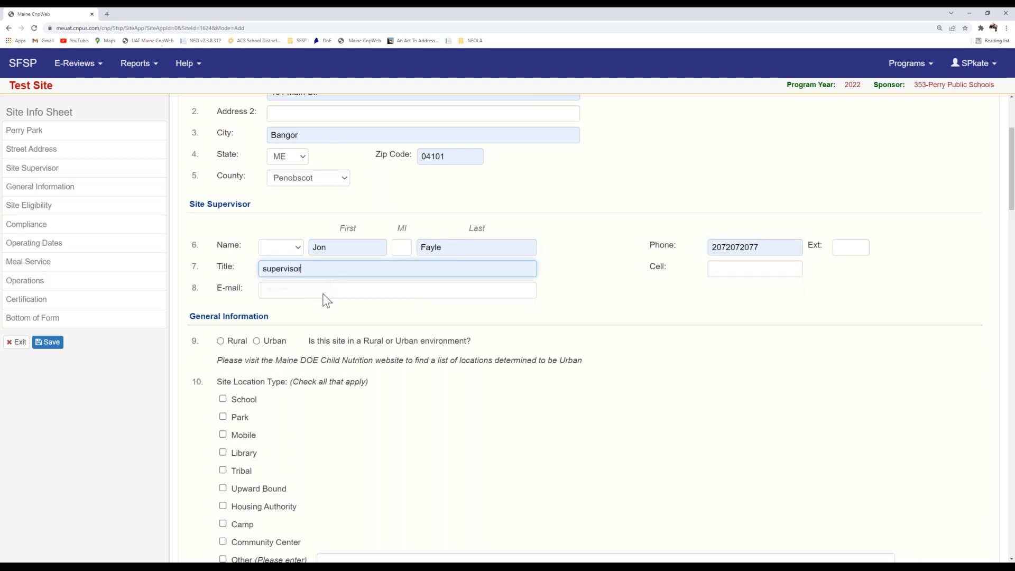
click(336, 308)
scroll(199, 280, down, 1)
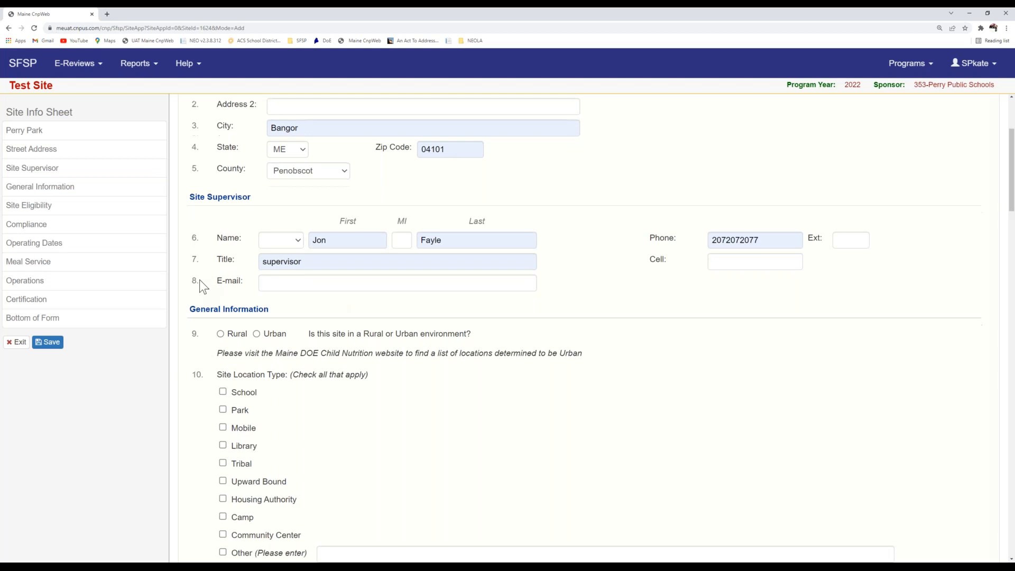
click(300, 249)
click(291, 269)
click(624, 249)
- Mark the site environment as Rural and the site location type as Park in the General Information section
scroll(624, 249, down, 1)
scroll(645, 250, down, 1)
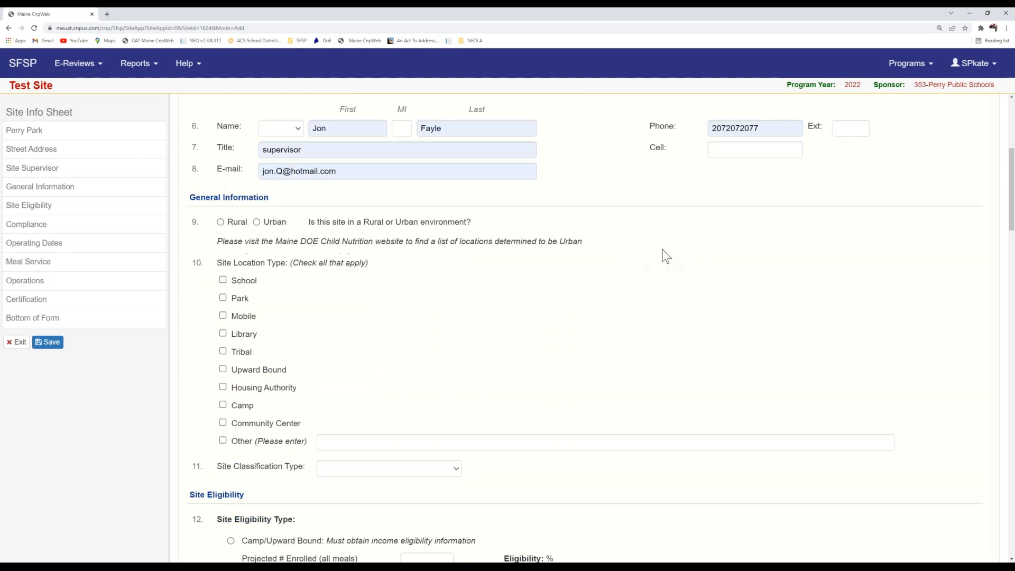
scroll(665, 255, down, 3)
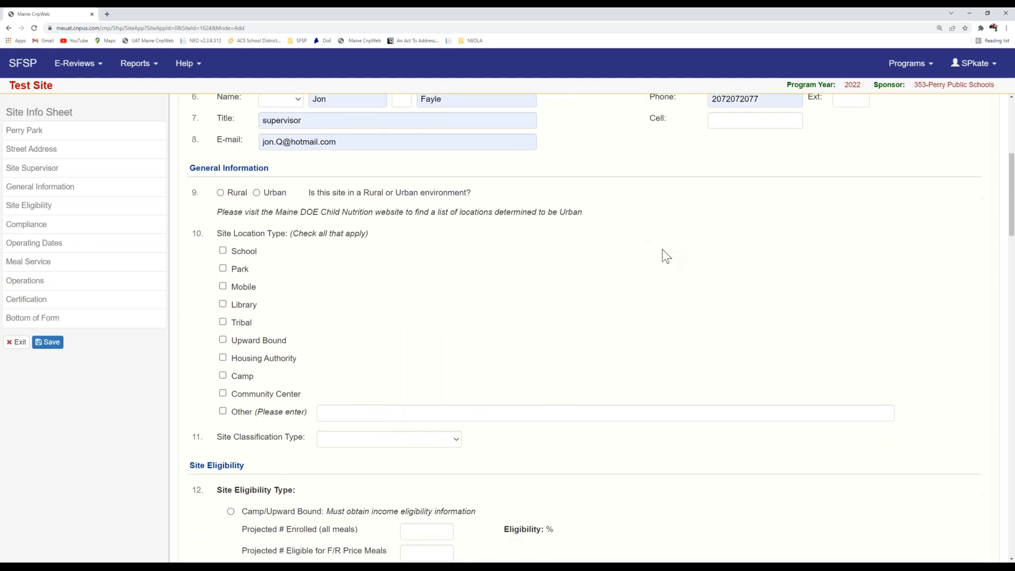
scroll(664, 256, up, 1)
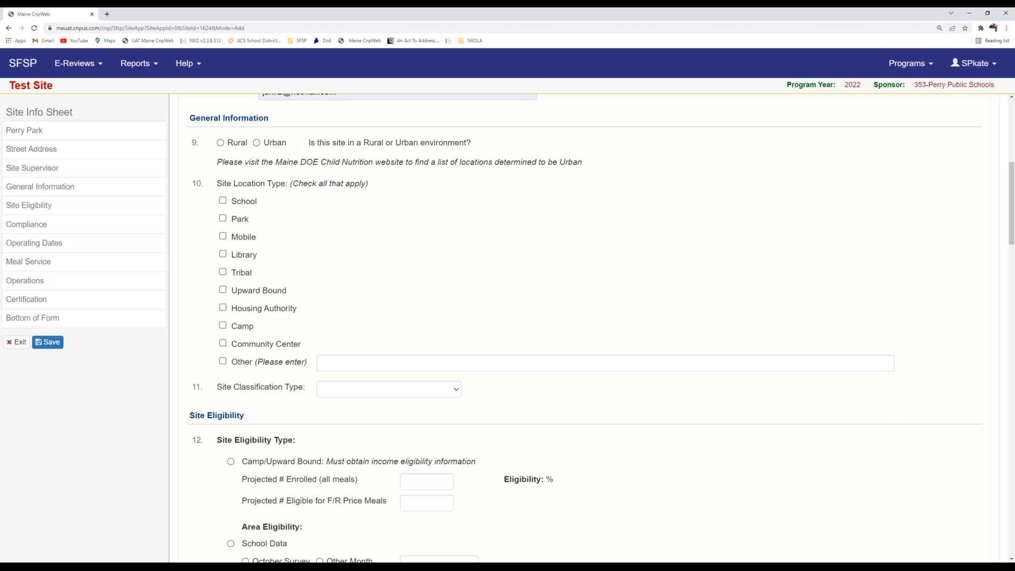
click(221, 143)
click(231, 218)
- Set the Site Classification Type to Open
scroll(520, 209, down, 3)
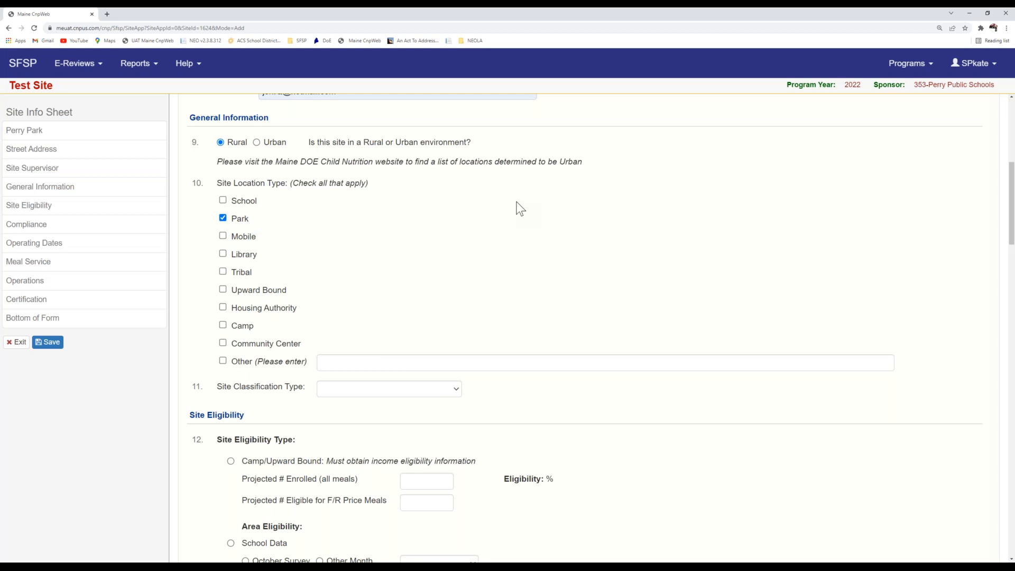
scroll(518, 207, down, 1)
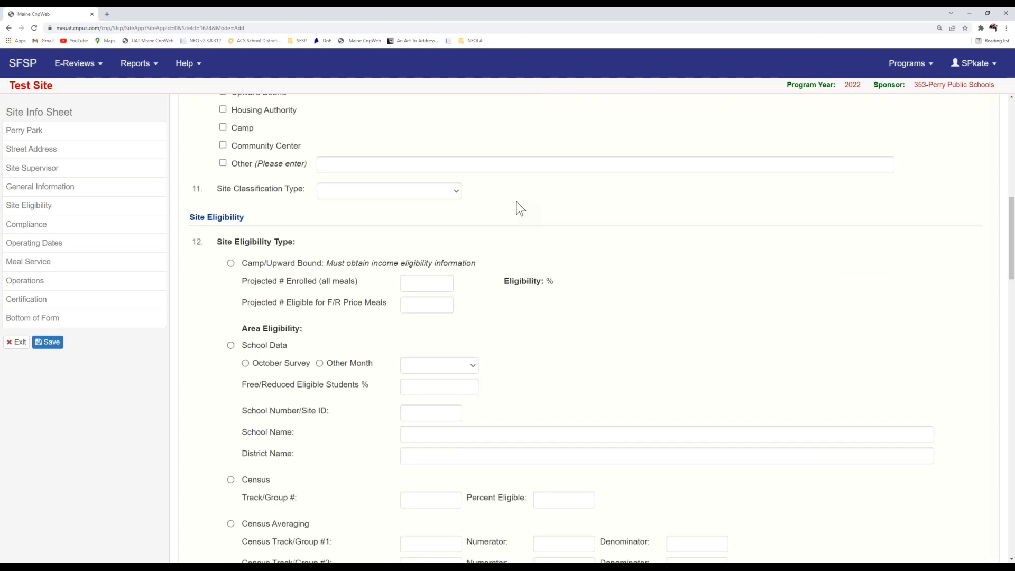
click(448, 193)
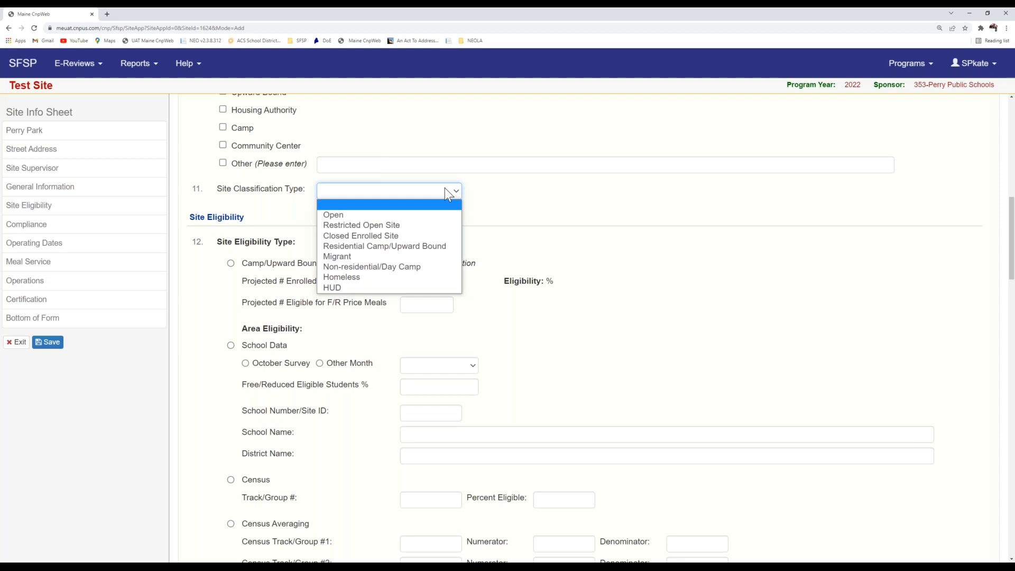
click(396, 214)
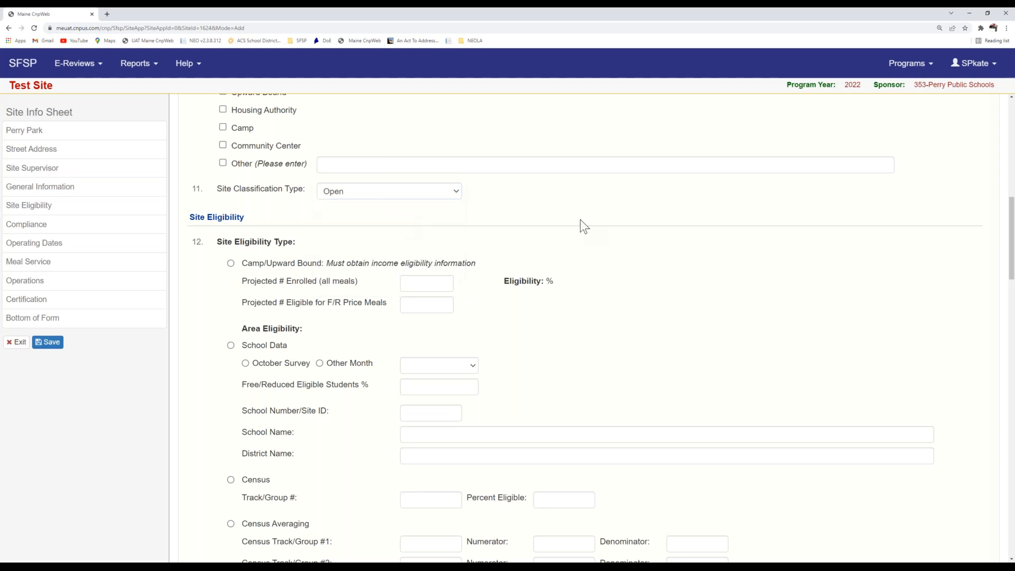
- Review the Site Eligibility Type options, from Area Eligibility and Census to the choices for sites that are not area eligible
scroll(579, 220, down, 2)
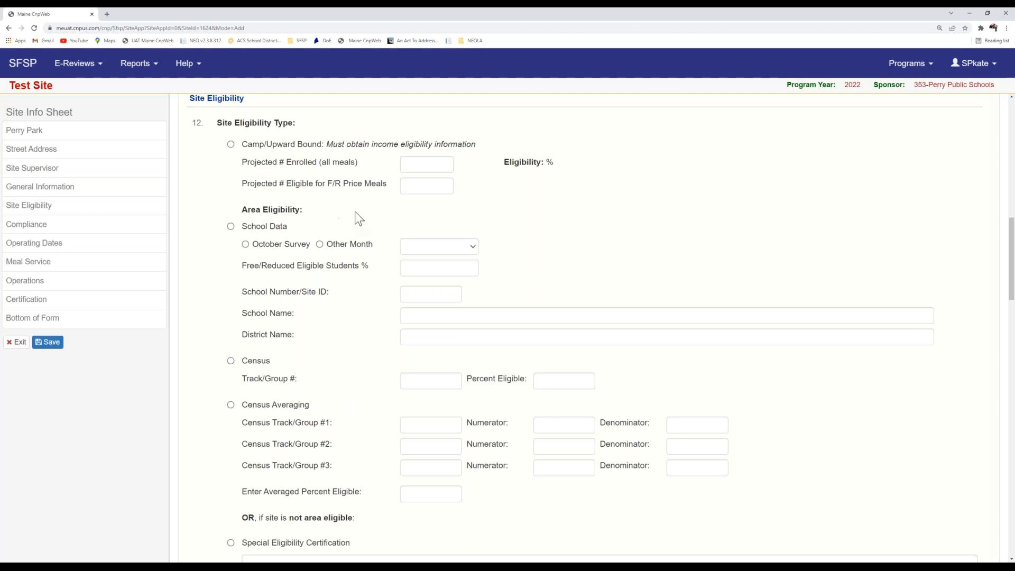
drag(242, 209, 306, 213)
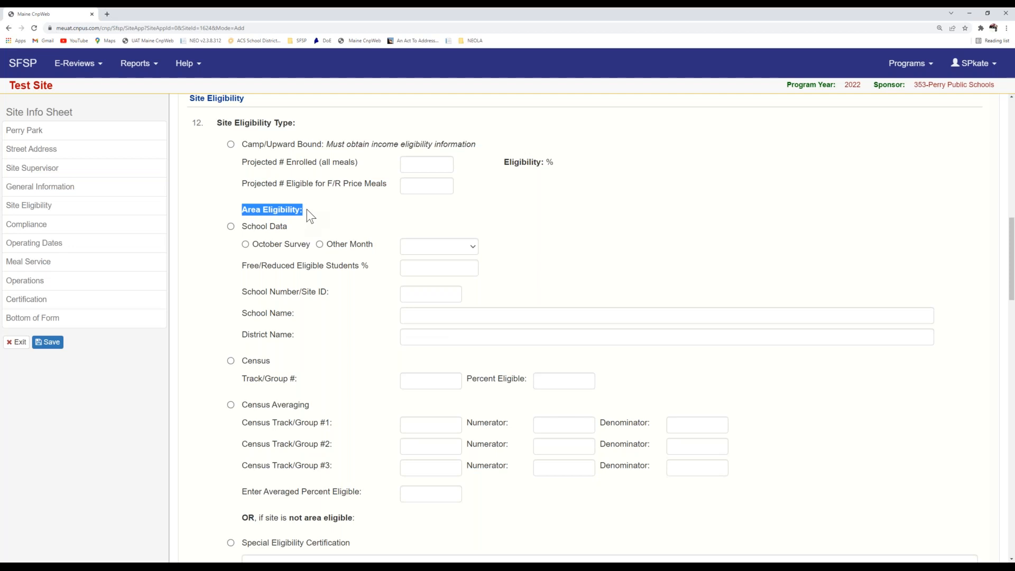
scroll(293, 227, down, 1)
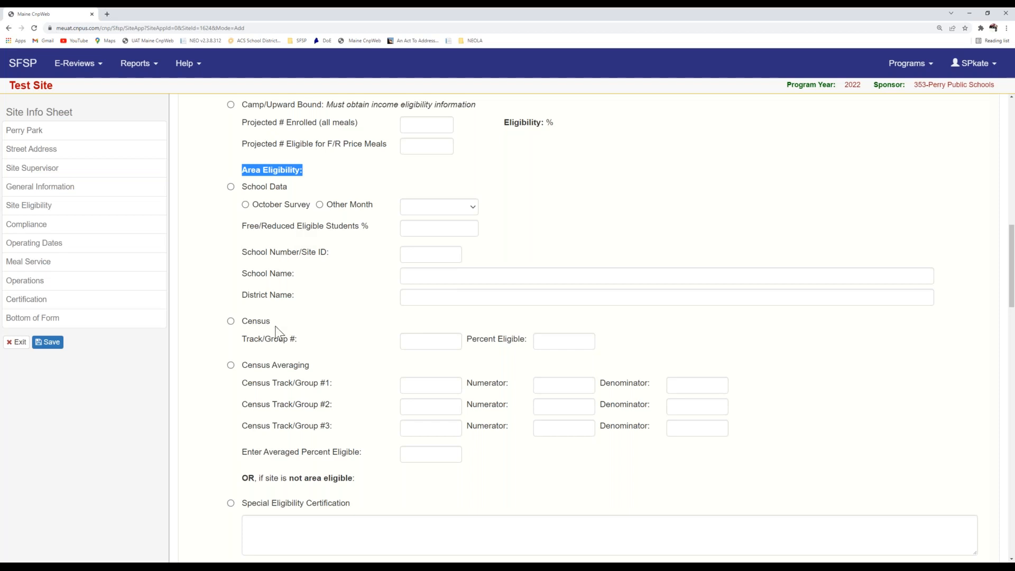
drag(277, 321, 259, 325)
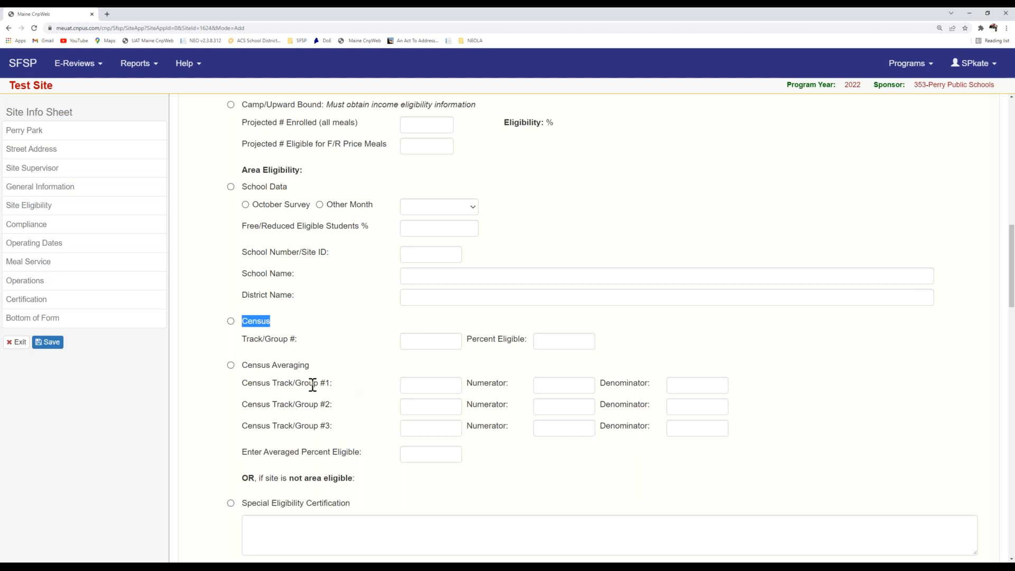
scroll(313, 384, down, 3)
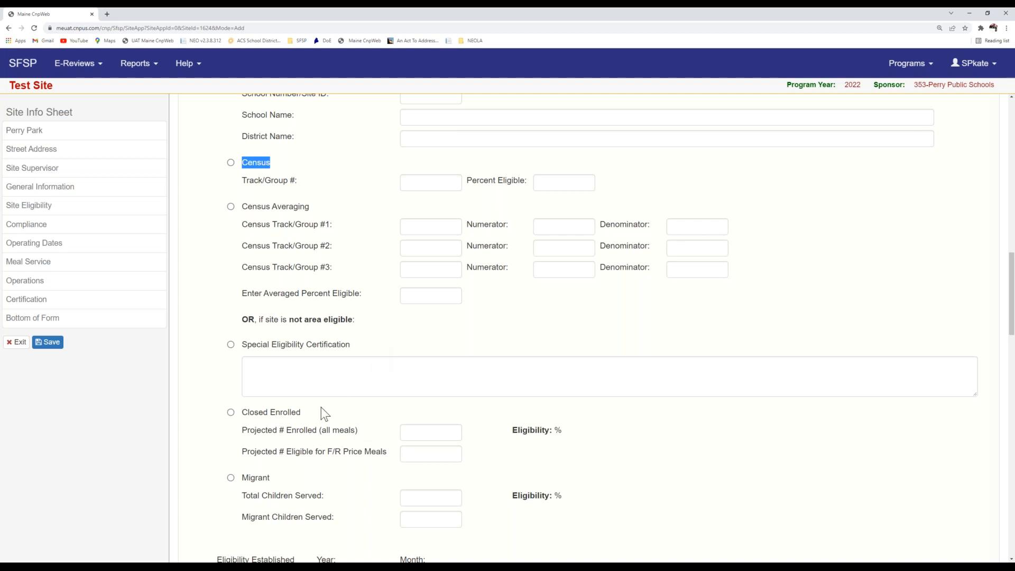
scroll(333, 406, down, 3)
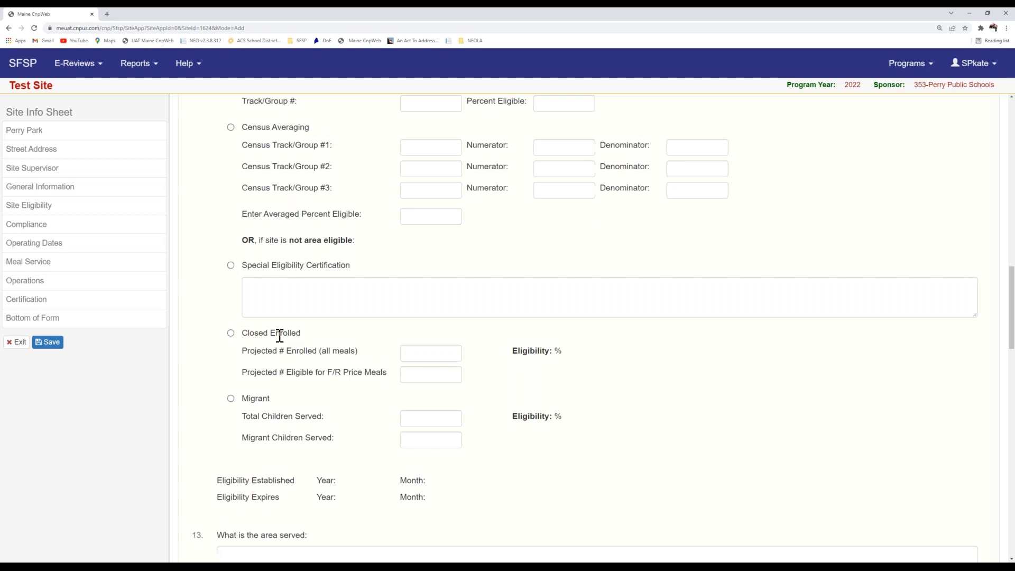
- Change the Site Classification Type to Closed Enrolled Site
scroll(293, 334, up, 4)
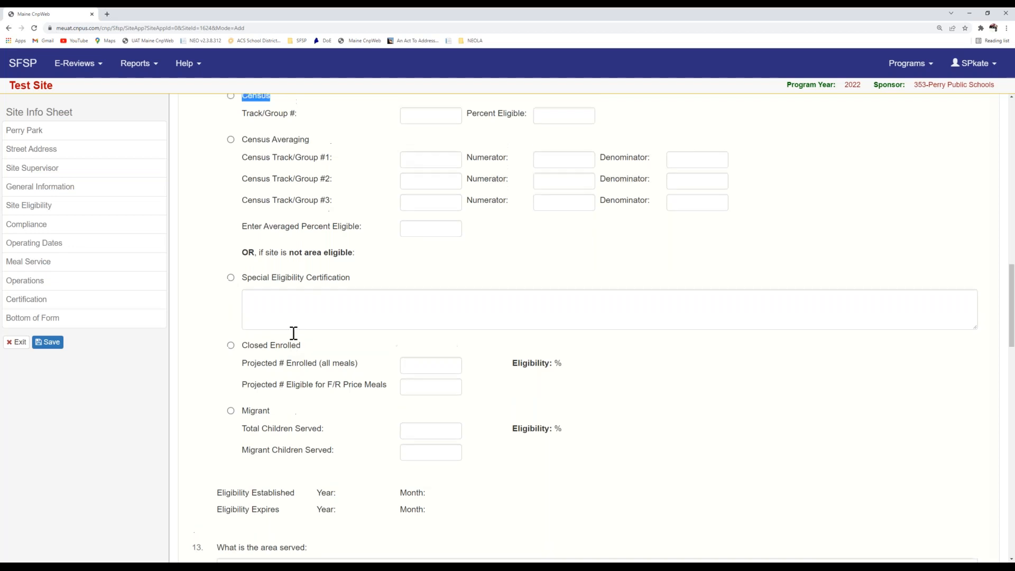
scroll(300, 157, up, 2)
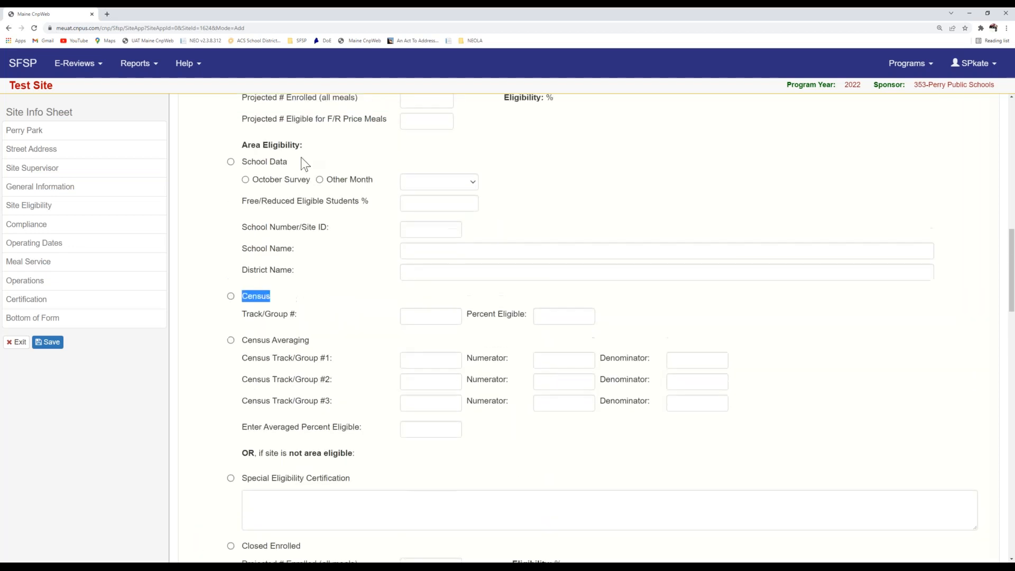
click(367, 110)
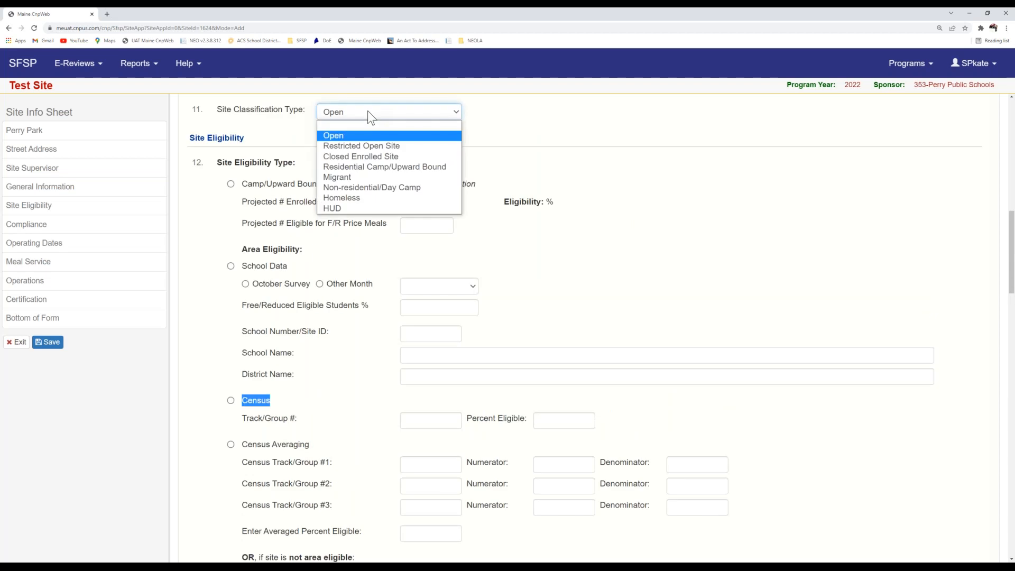
click(364, 157)
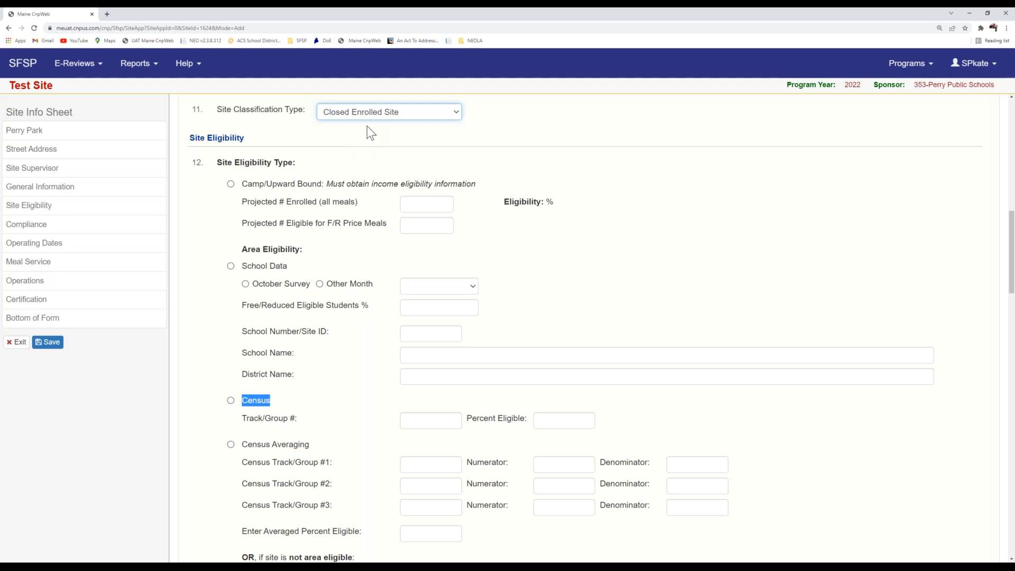
- Choose Closed Enrolled as the Site Eligibility Type and examine its projected enrollment and F/R price meal fields
scroll(370, 132, down, 4)
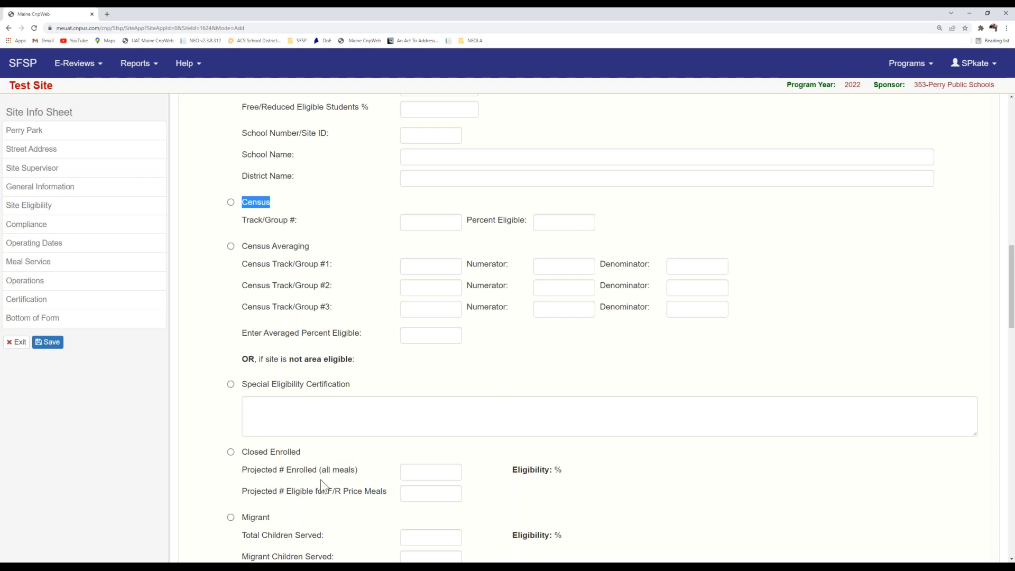
scroll(281, 309, up, 4)
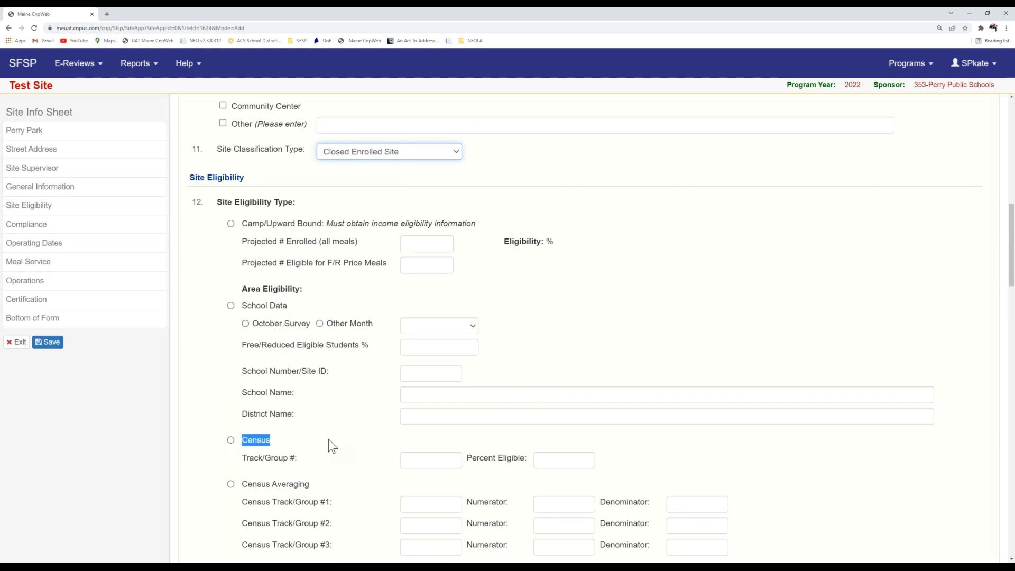
scroll(328, 444, down, 2)
scroll(328, 439, down, 5)
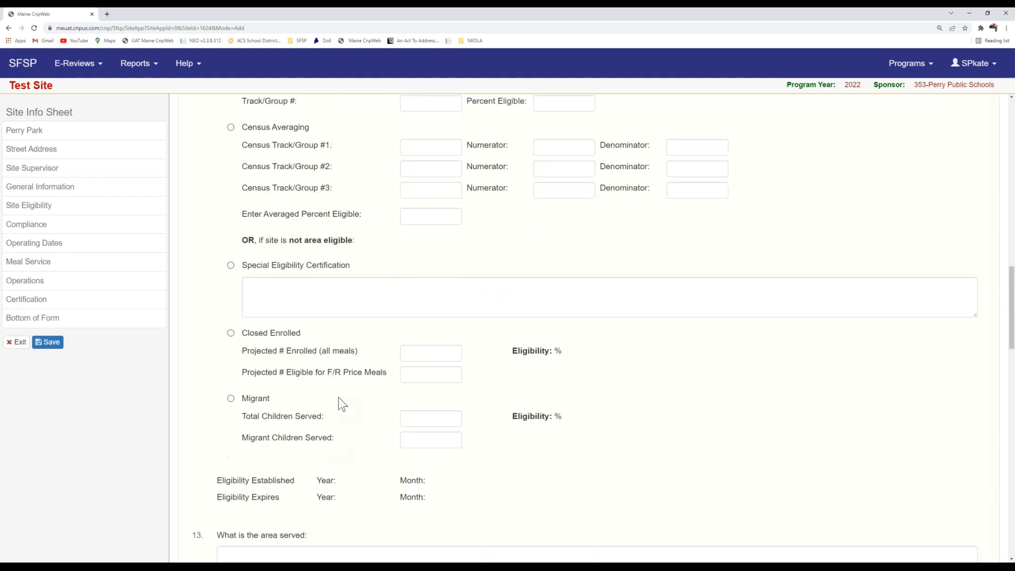
click(231, 333)
drag(242, 372, 370, 368)
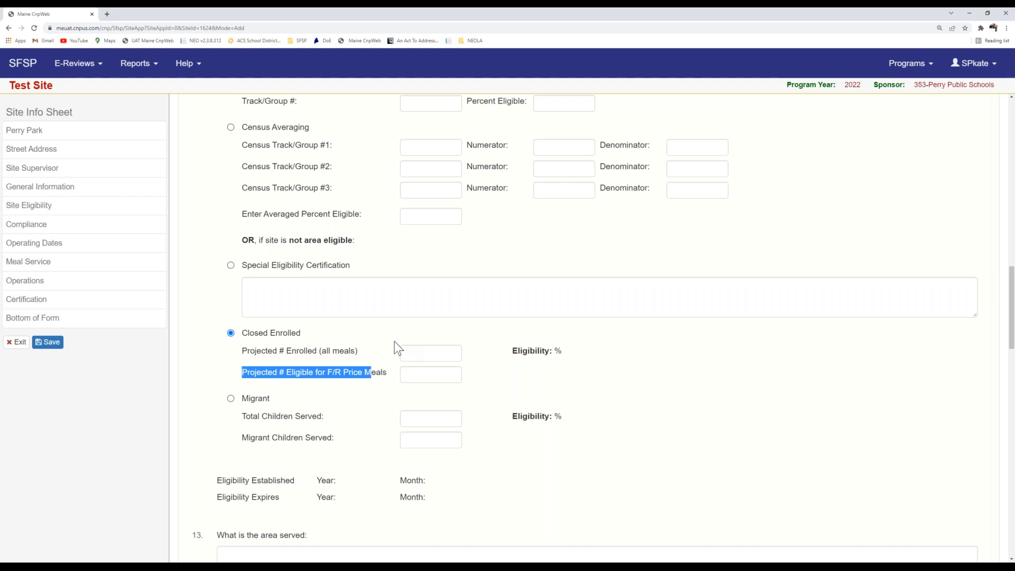
scroll(395, 342, down, 1)
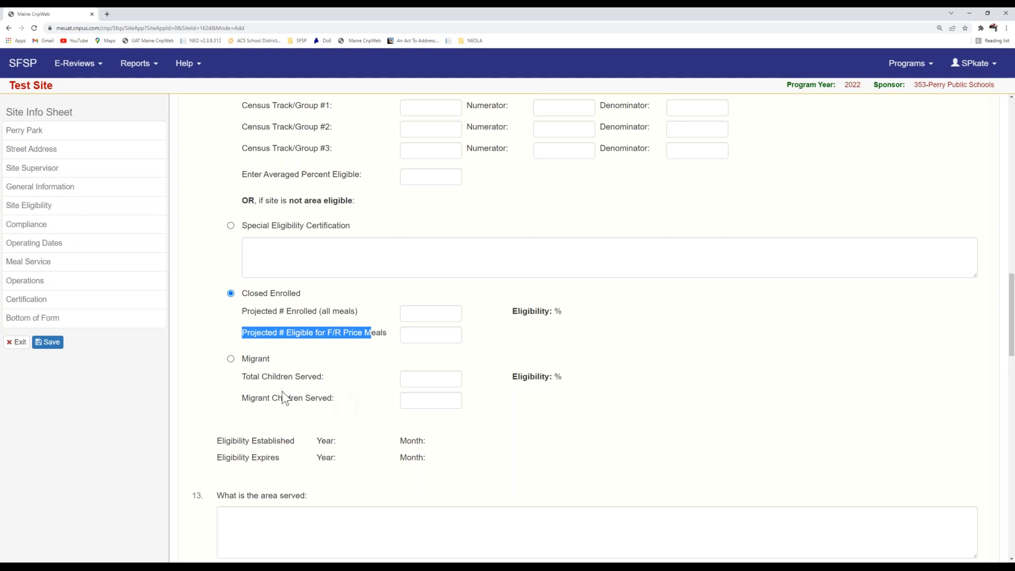
scroll(450, 378, up, 1)
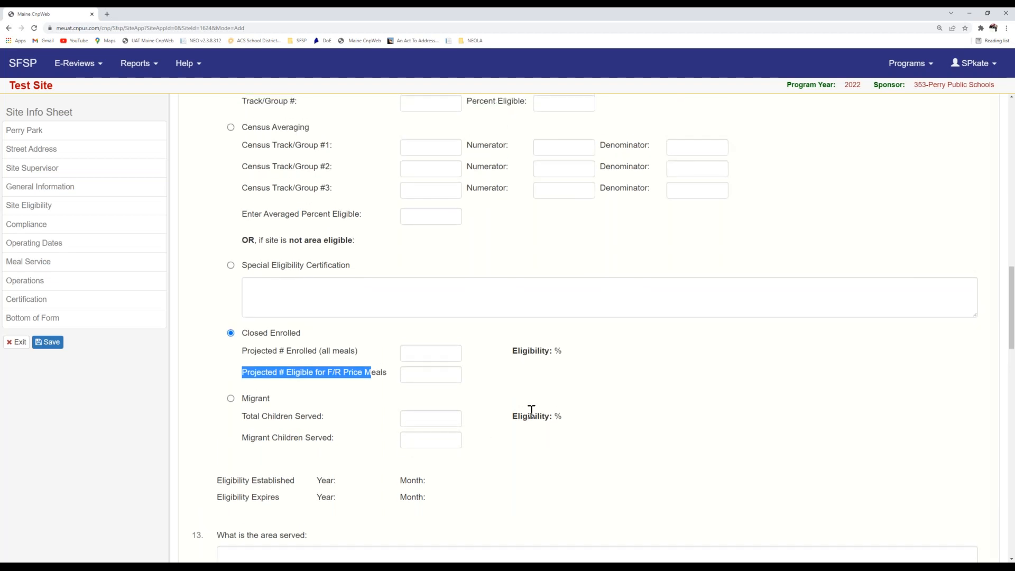
- Set the Site Classification Type to Open and choose School Data with October Survey as the Site Eligibility Type
scroll(531, 411, up, 5)
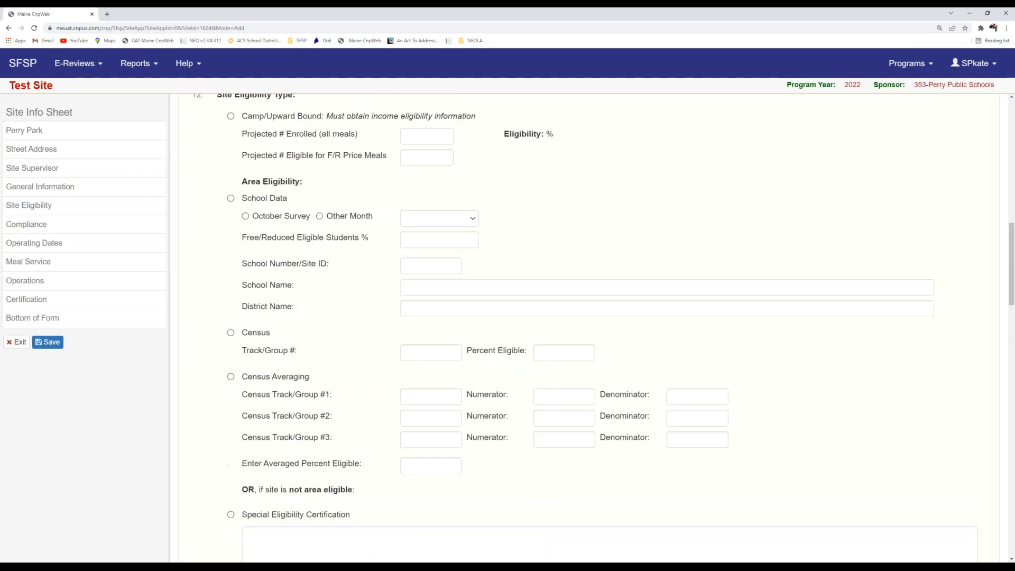
scroll(547, 376, up, 2)
scroll(547, 375, up, 2)
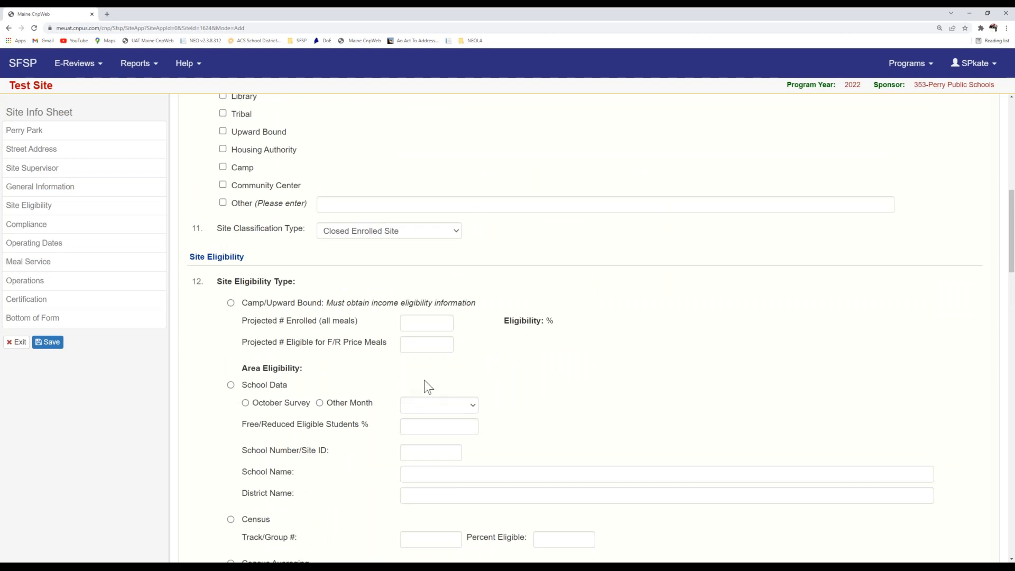
scroll(507, 374, down, 1)
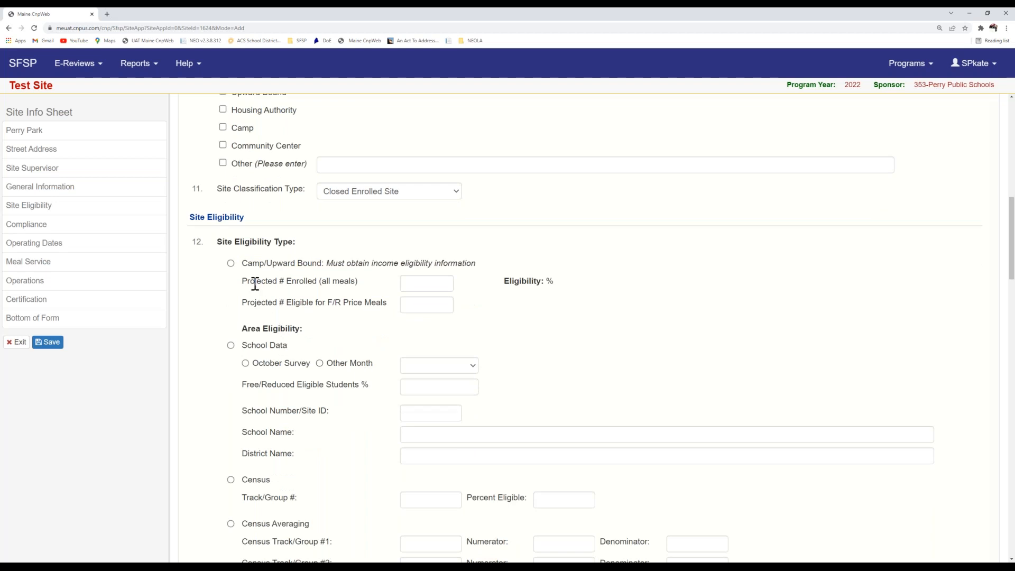
scroll(233, 349, down, 1)
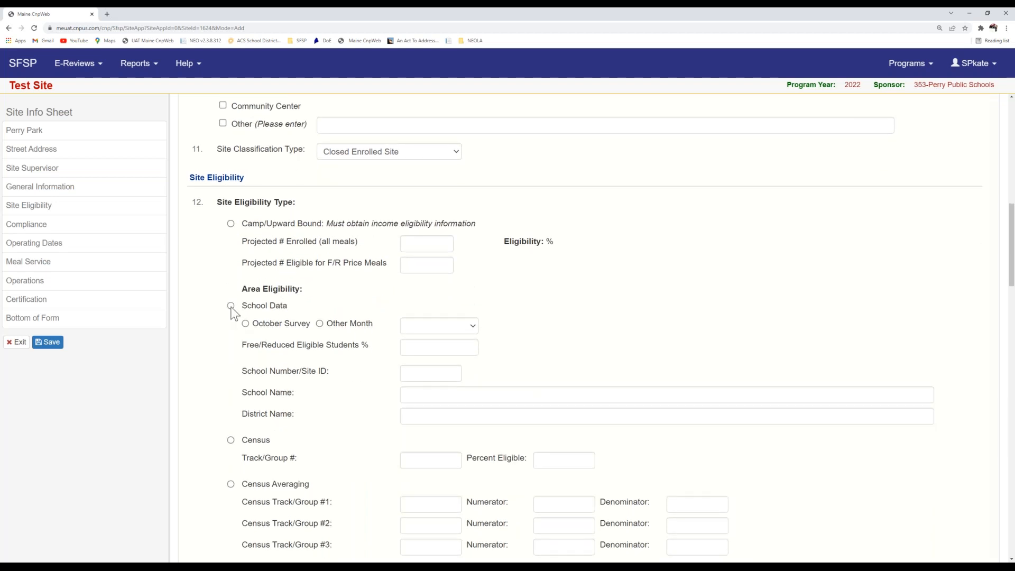
click(231, 306)
click(386, 157)
click(385, 170)
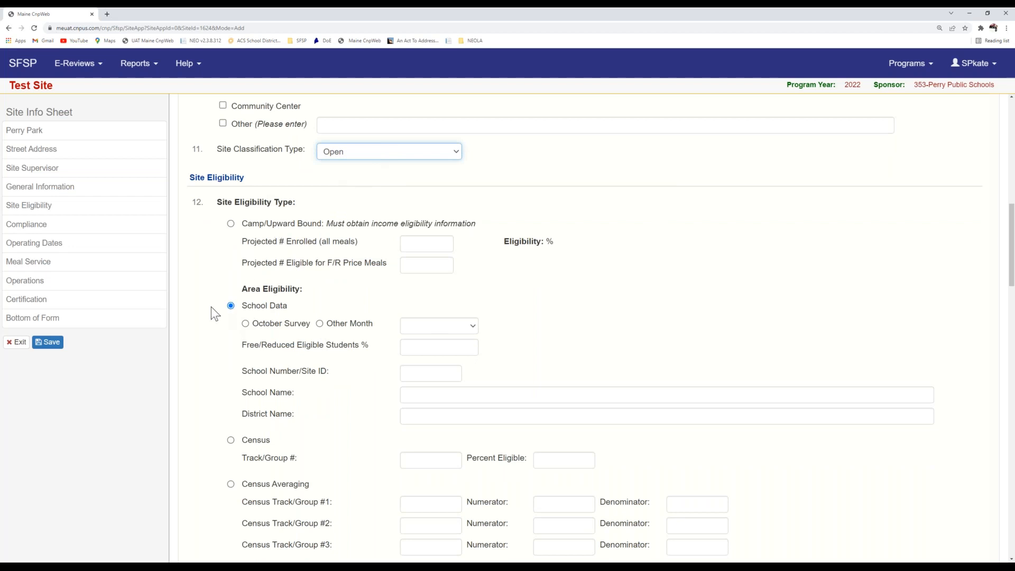
click(245, 325)
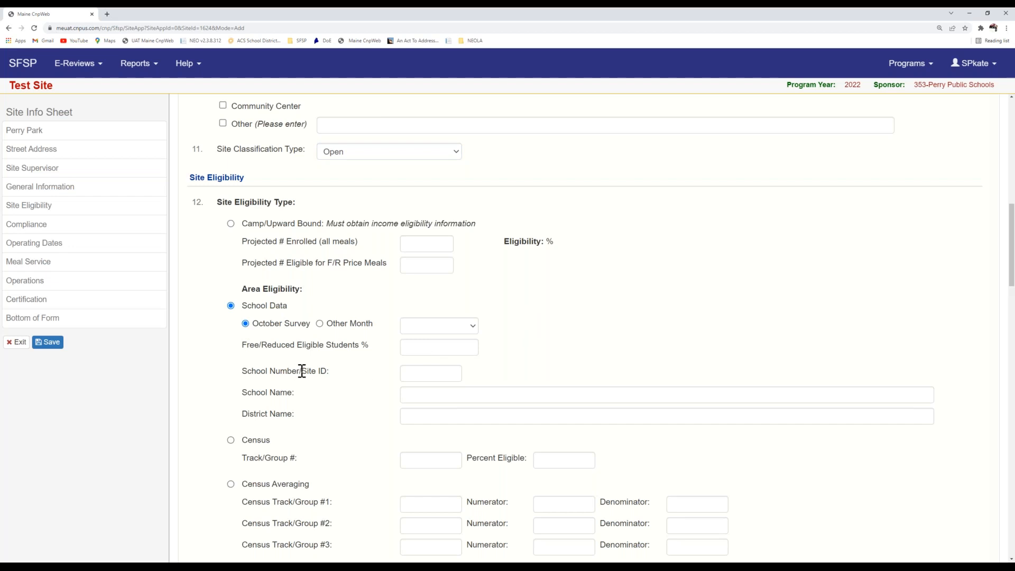
- Enter 354 as the School Number/Site ID under School Data
click(412, 375)
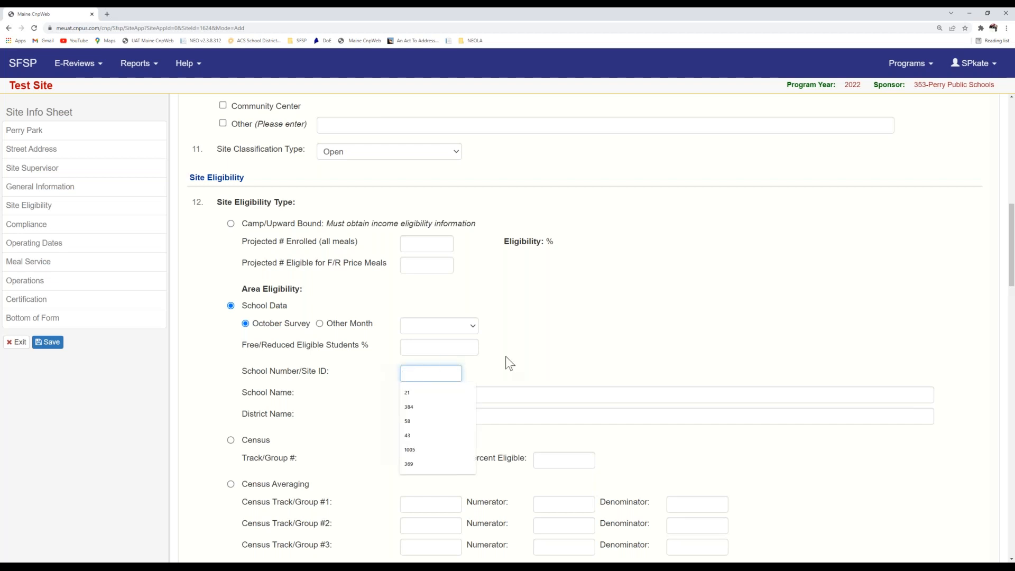
scroll(506, 356, up, 10)
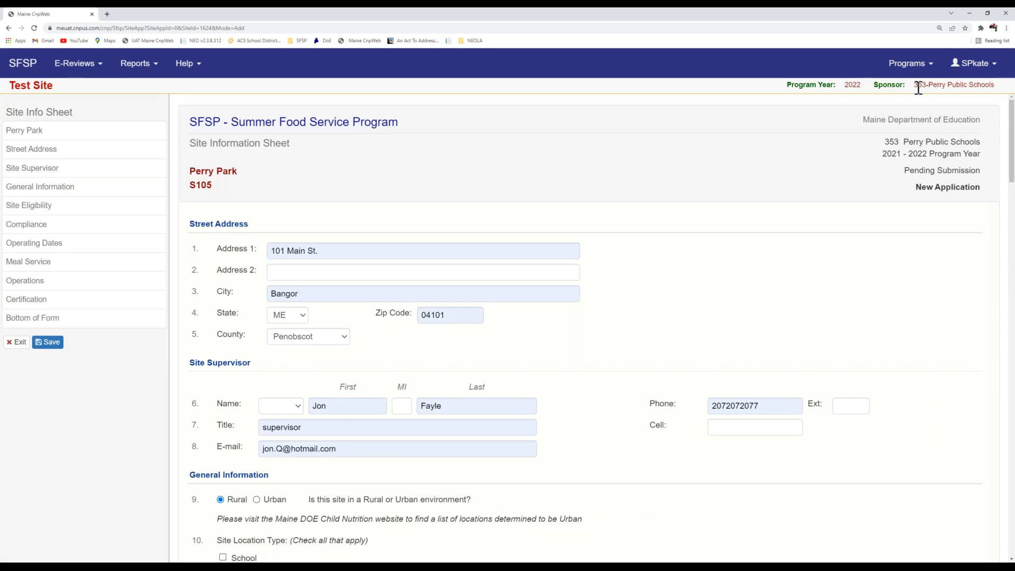
scroll(585, 243, down, 2)
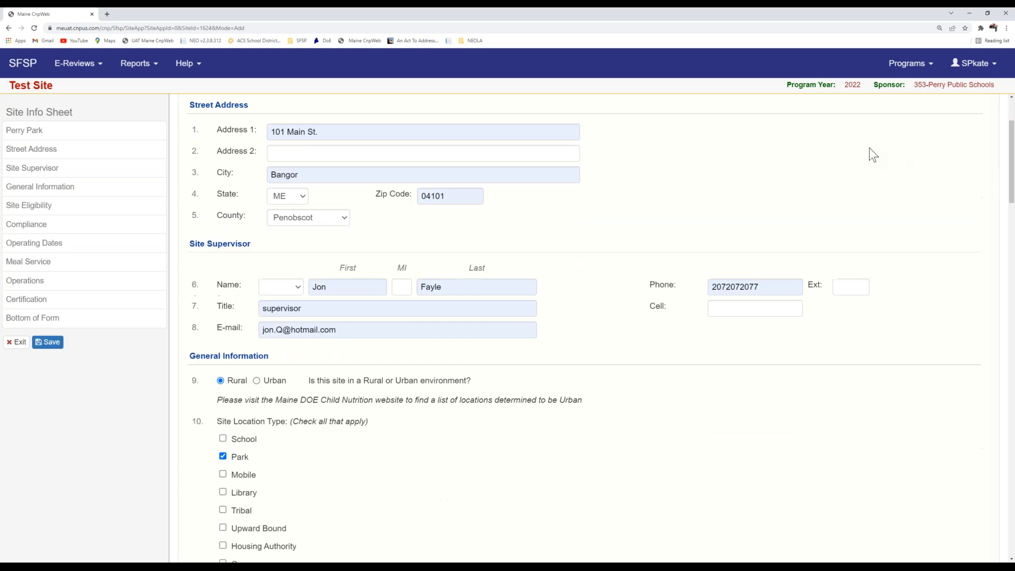
scroll(417, 351, down, 1)
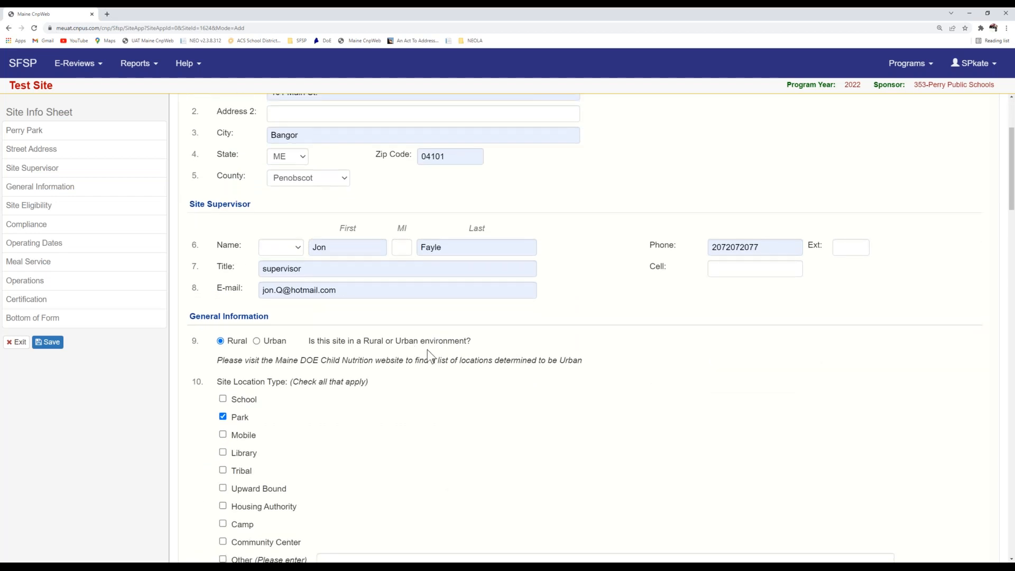
scroll(437, 363, down, 1)
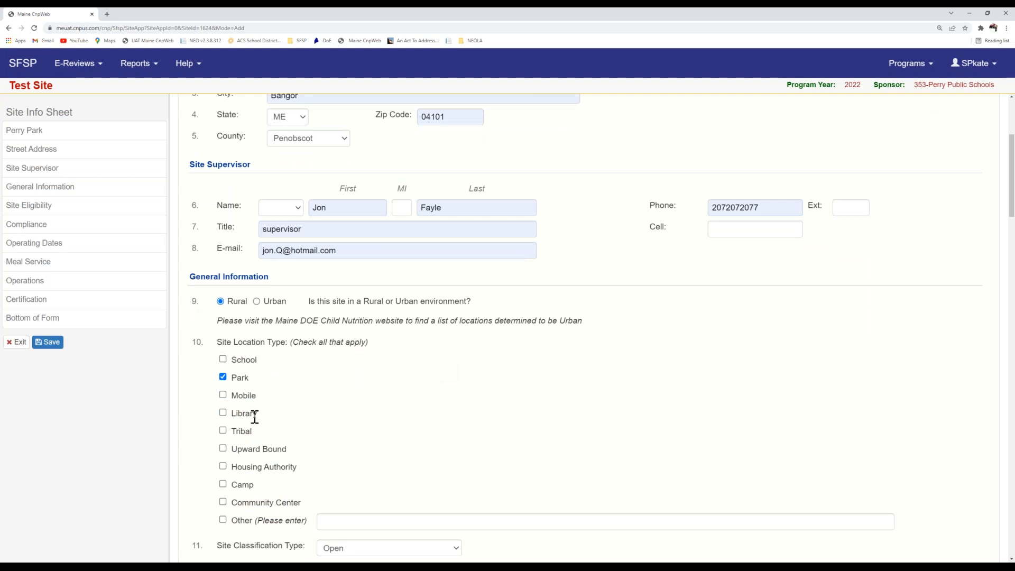
scroll(253, 417, down, 1)
scroll(398, 436, down, 5)
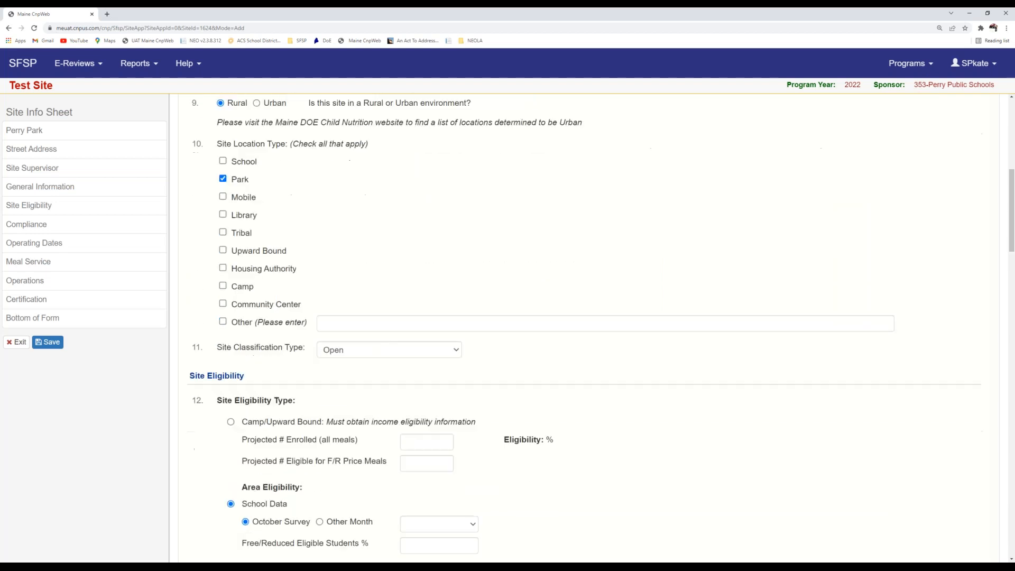
scroll(399, 438, down, 1)
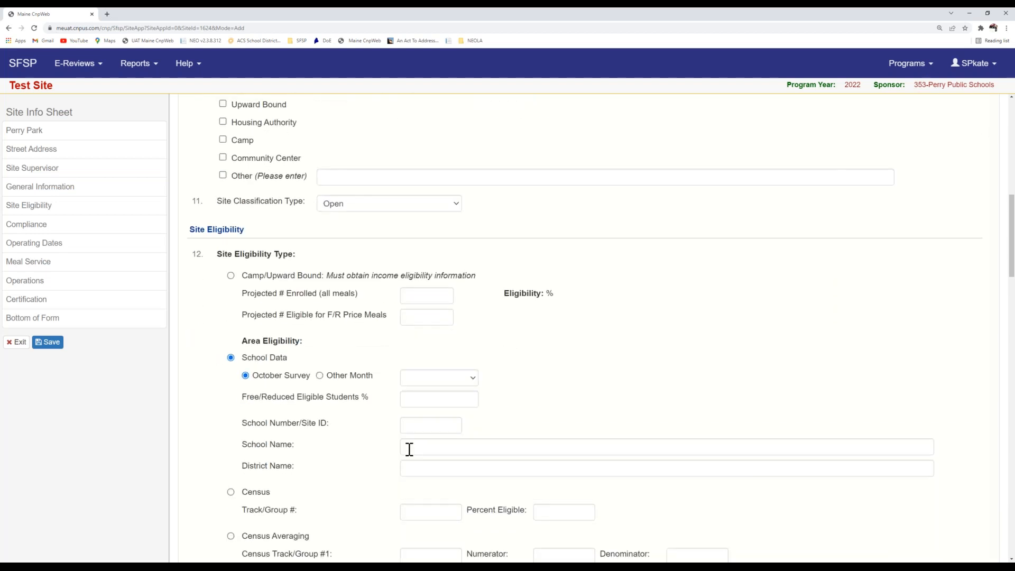
click(423, 413)
text(354)
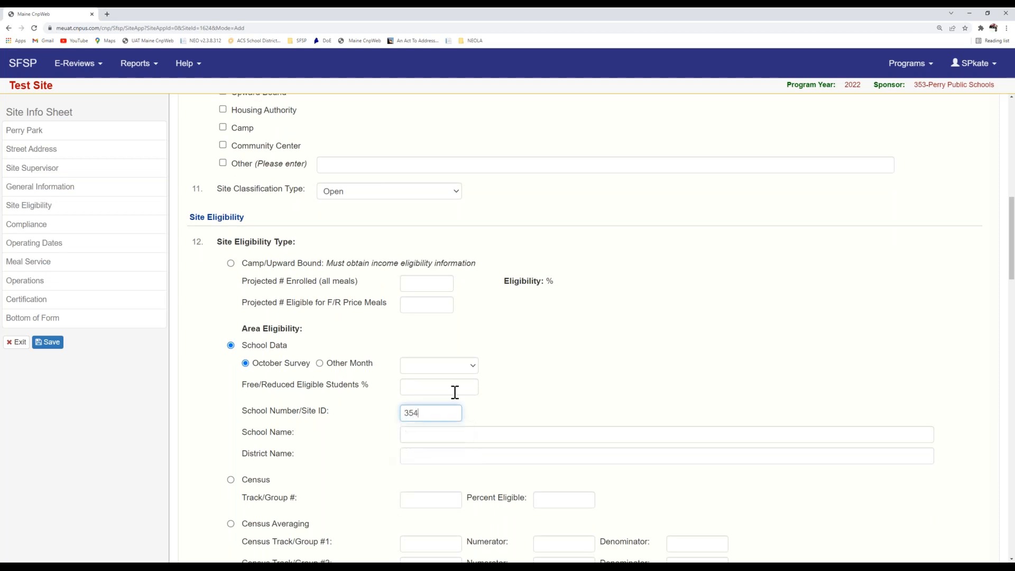
click(616, 356)
- Save the Site Information Sheet, continue editing, and check the October Survey percentage for the school under Site Eligibility
click(49, 343)
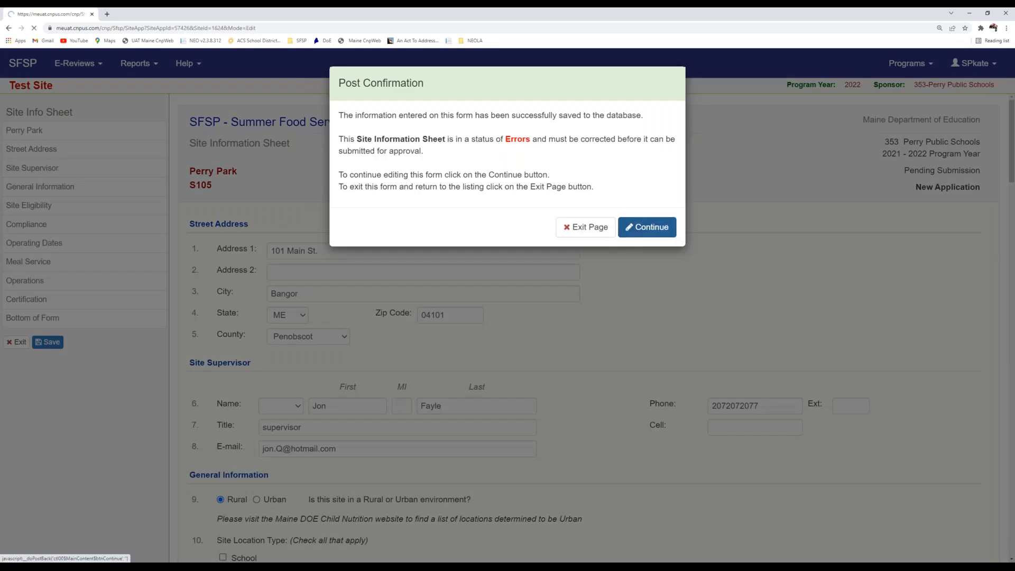
click(647, 227)
scroll(596, 328, down, 5)
scroll(584, 328, down, 6)
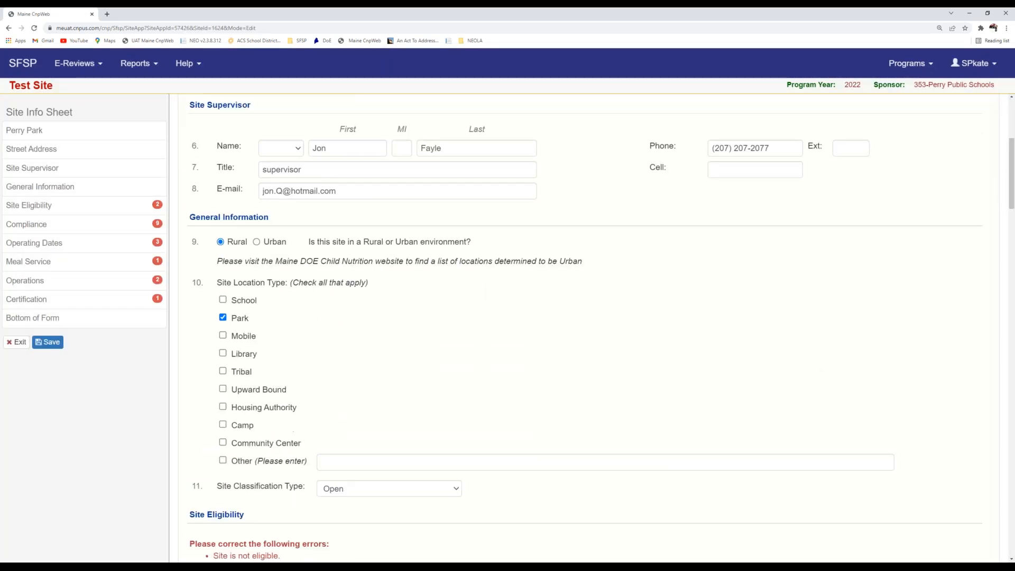
scroll(269, 414, down, 1)
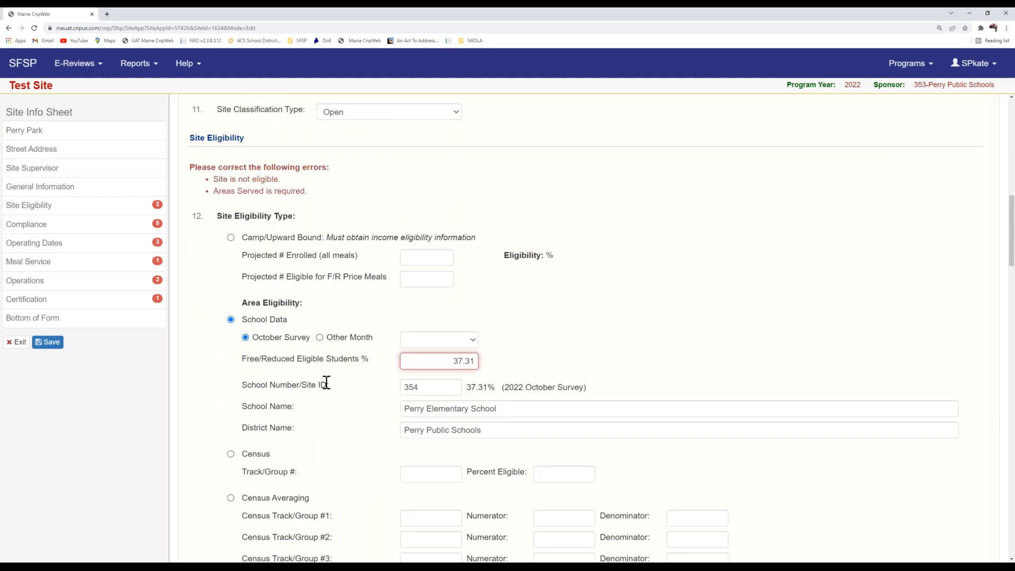
drag(467, 388, 605, 404)
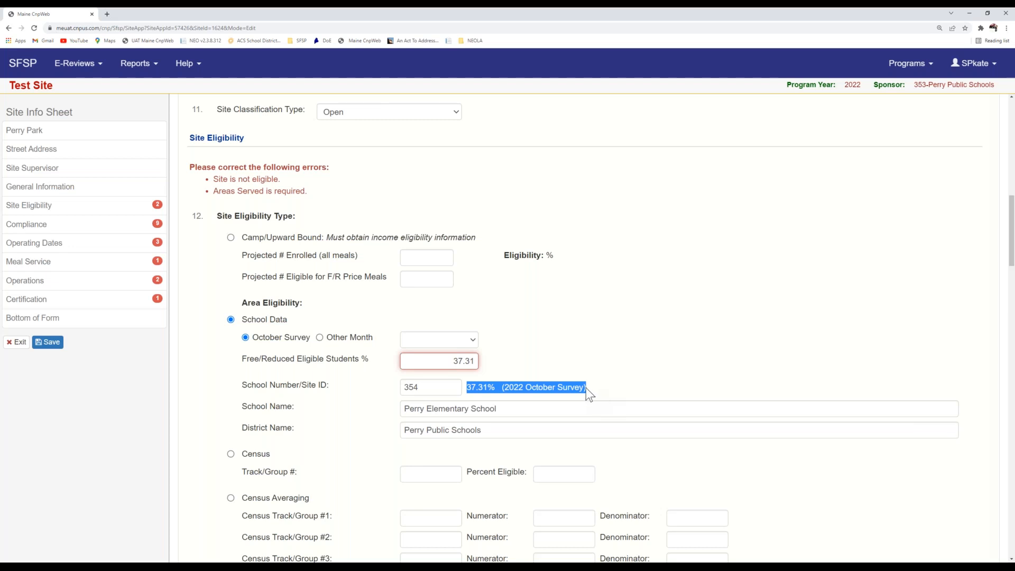
- Clear the Free/Reduced Eligible Students %, School Number/Site ID, School Name and District Name fields under School Data
double_click(464, 361)
key(BackSpace)
double_click(430, 389)
key(BackSpace)
triple_click(484, 410)
key(BackSpace)
triple_click(464, 430)
key(BackSpace)
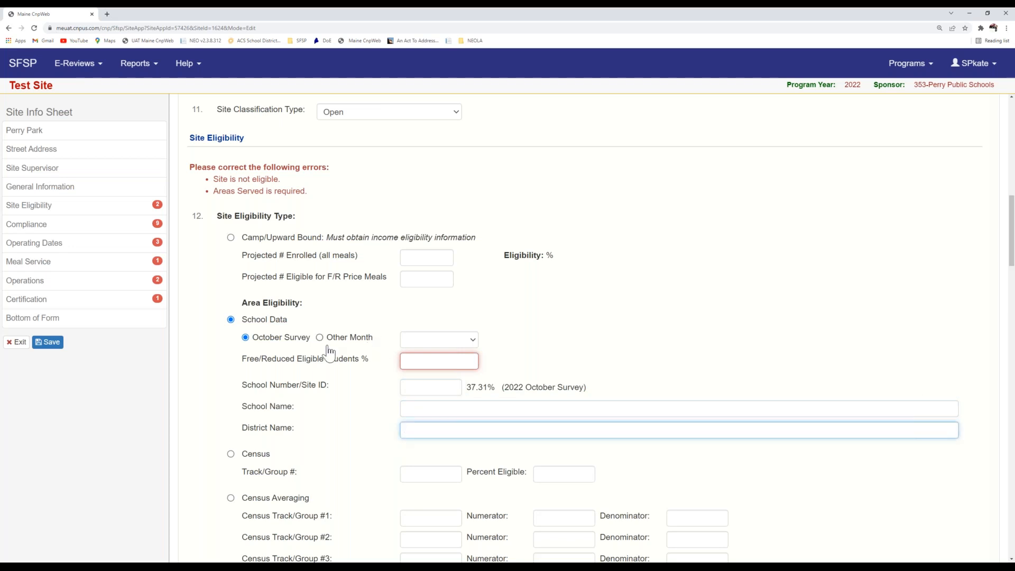
scroll(344, 423, down, 2)
click(252, 376)
click(416, 401)
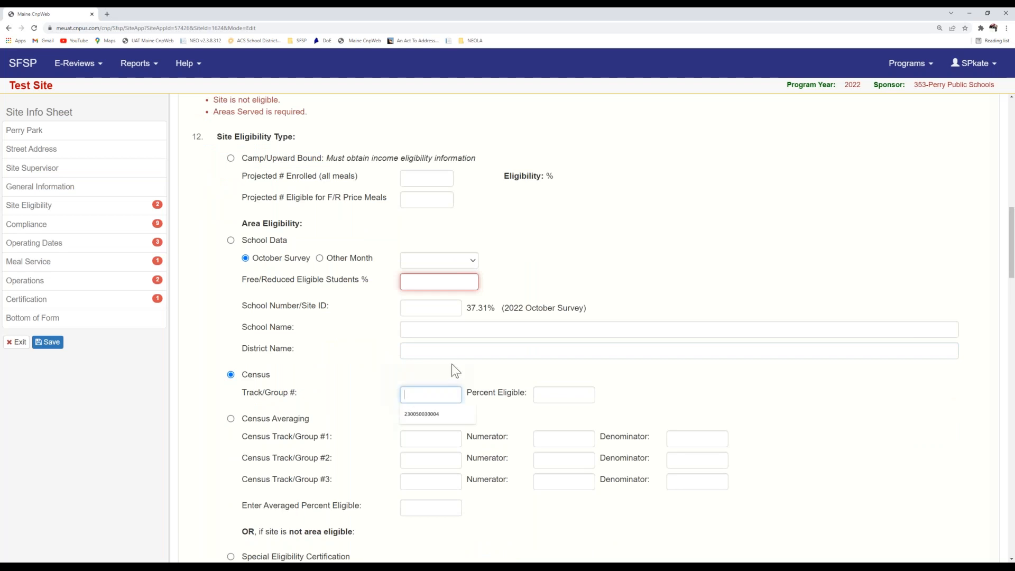
click(429, 414)
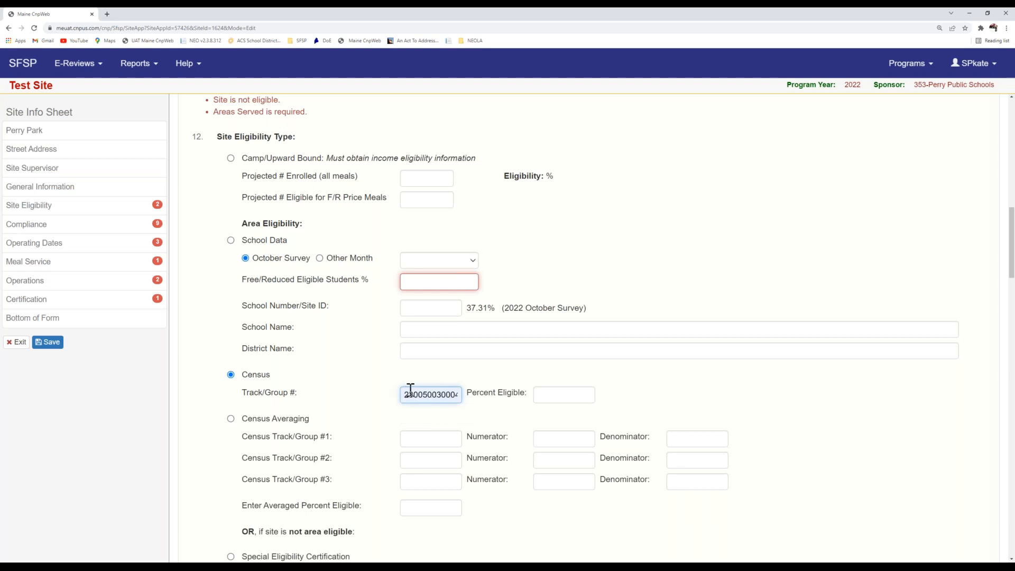
click(537, 396)
text(62)
click(529, 414)
click(717, 374)
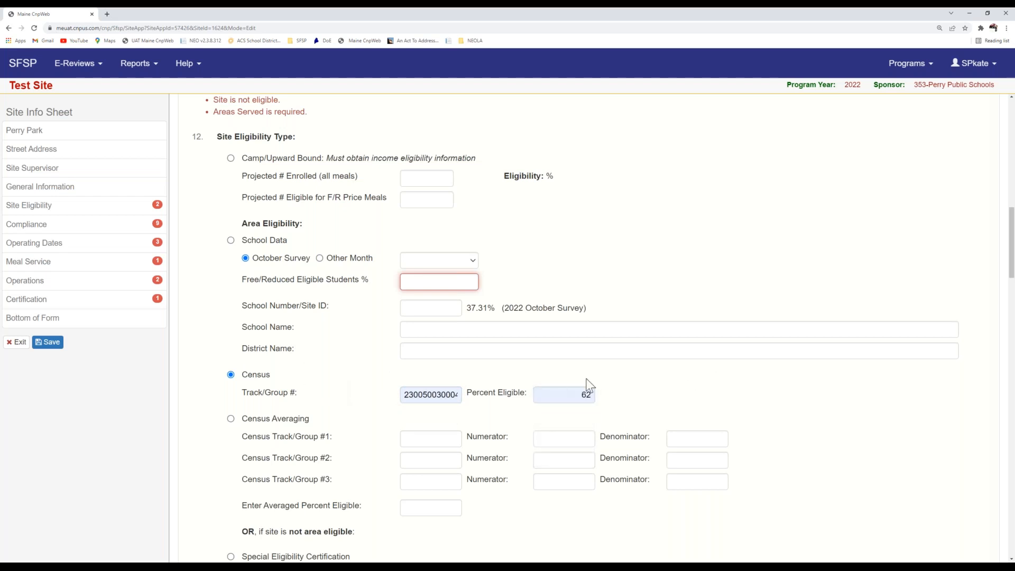
- Examine the Camp/Upward Bound eligibility option, including its income information requirement and its projected enrollment and F/R price meal fields
scroll(671, 398, down, 7)
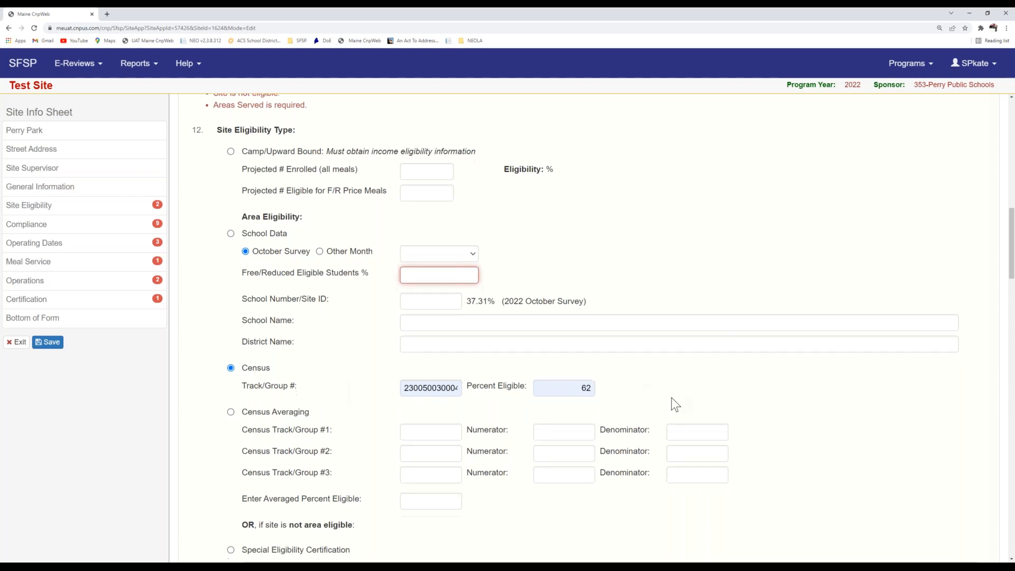
scroll(675, 404, up, 8)
scroll(670, 398, up, 1)
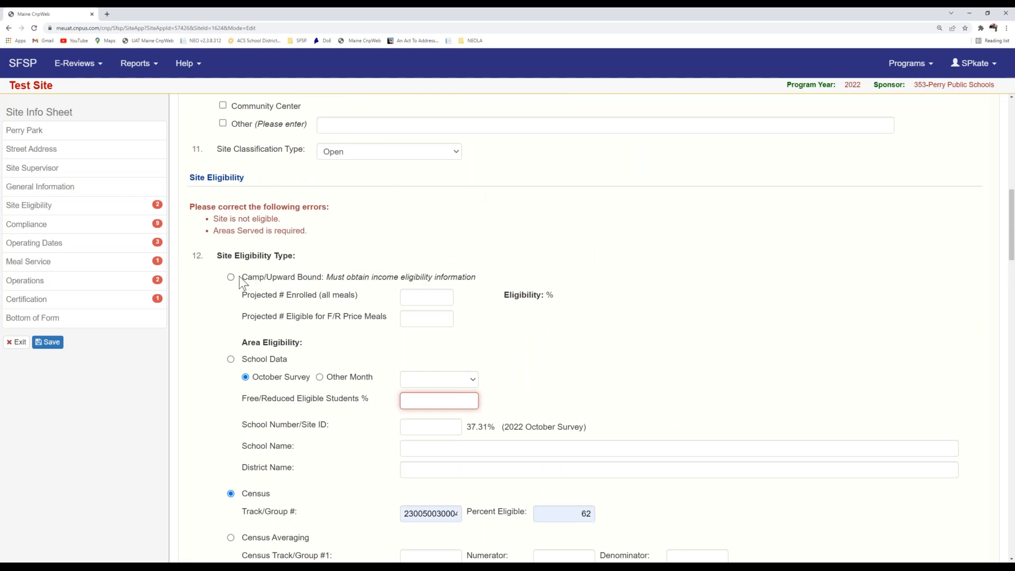
drag(246, 277, 477, 277)
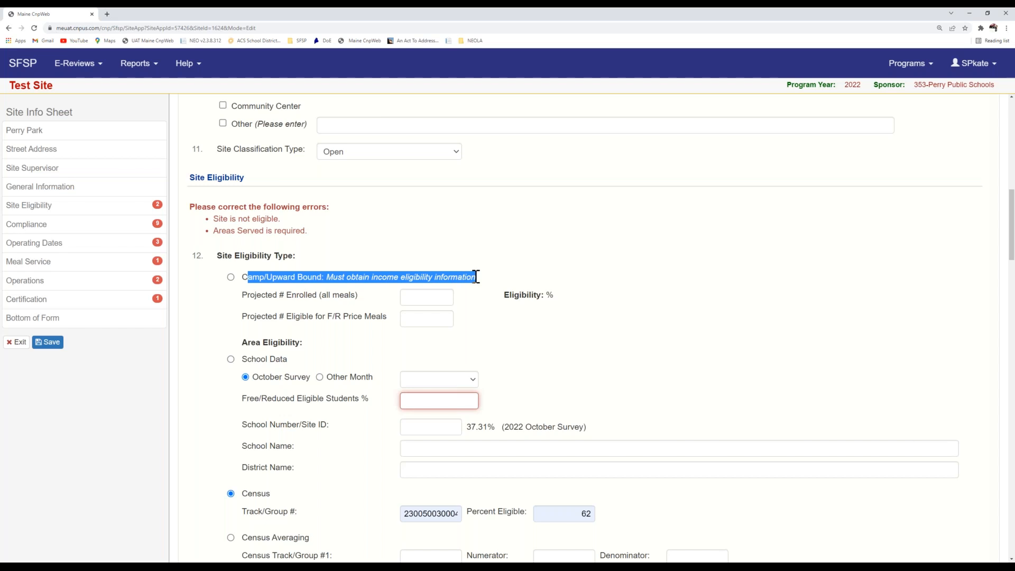
click(519, 239)
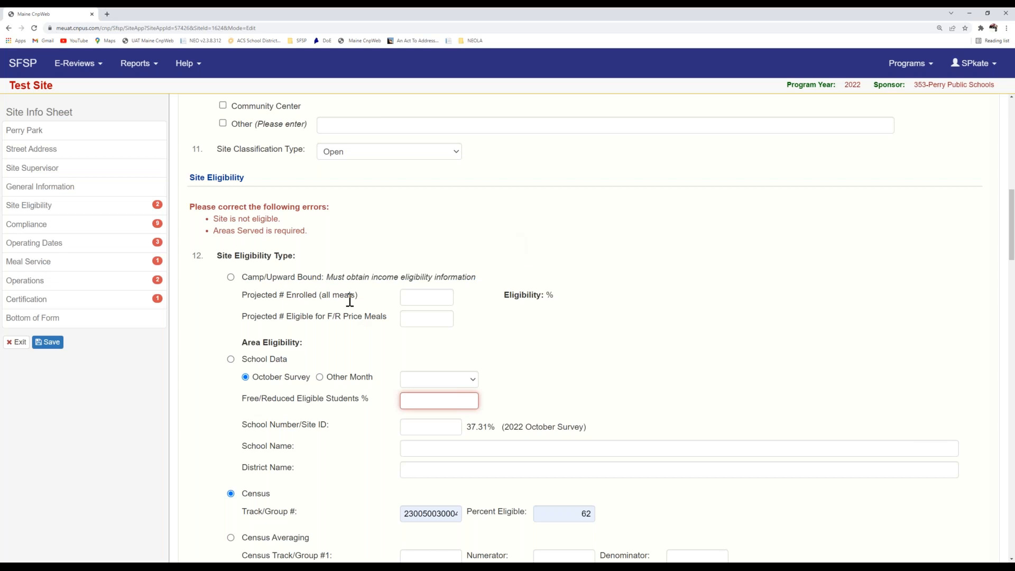
click(413, 295)
click(288, 297)
drag(305, 314, 373, 326)
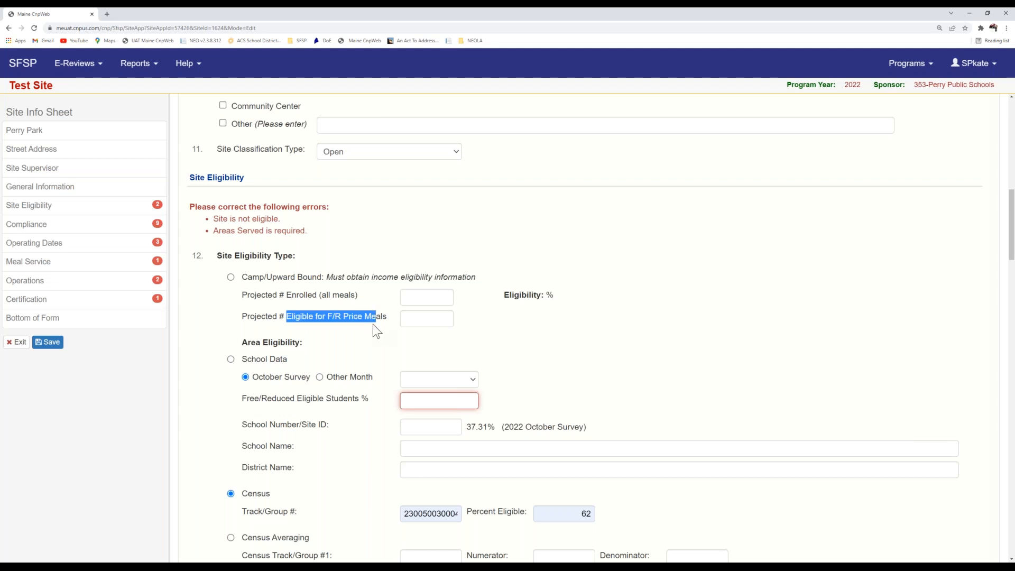
click(494, 313)
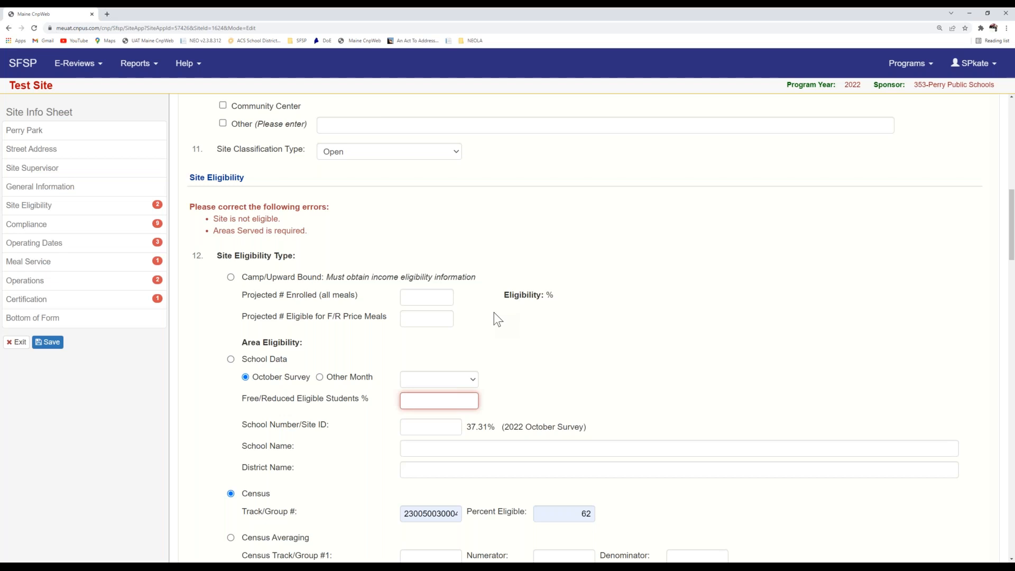
- Enter "Park" as the area served by the site in question 13
scroll(494, 314, down, 4)
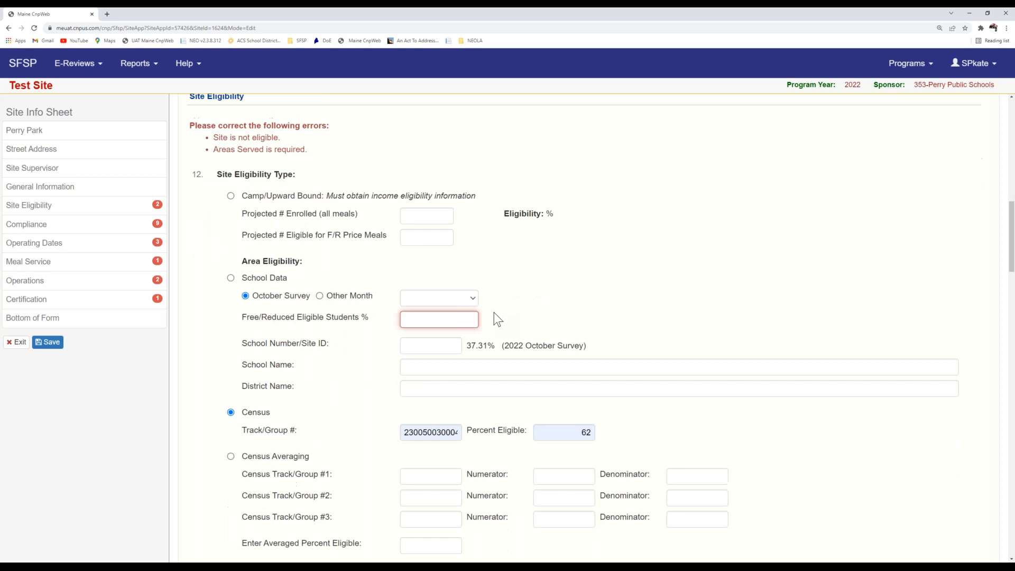
scroll(494, 317, down, 7)
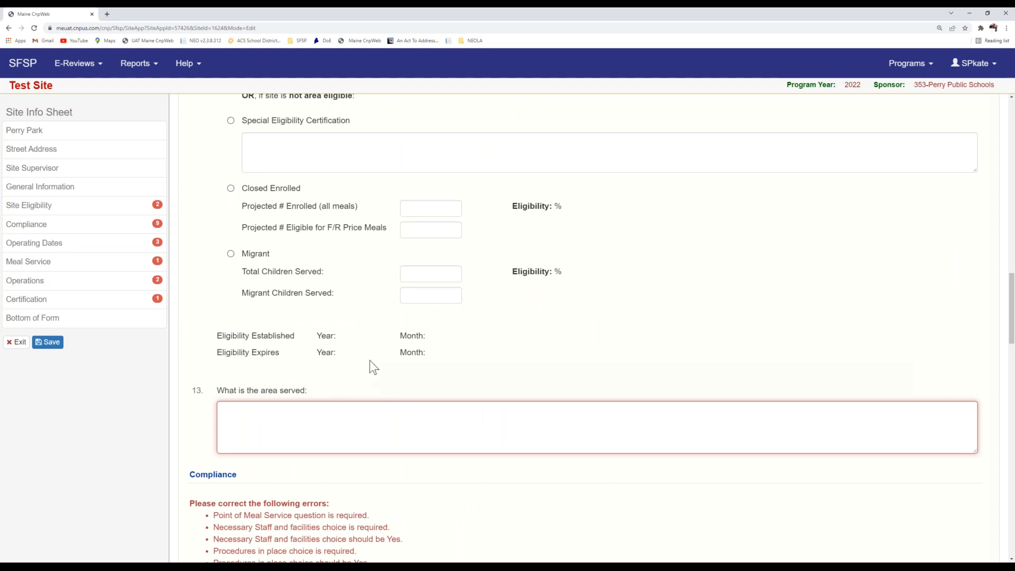
click(342, 414)
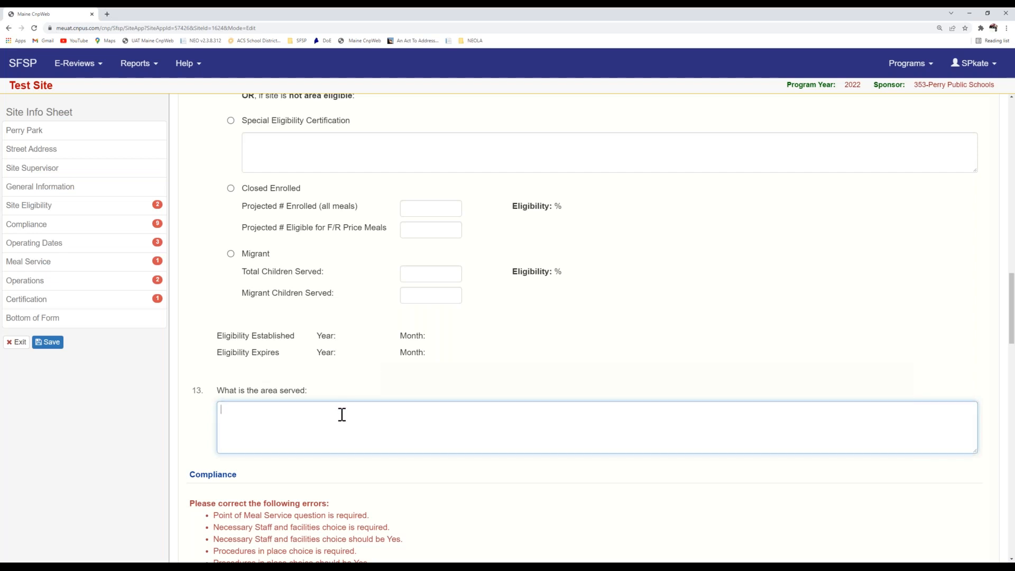
text(Park)
click(474, 391)
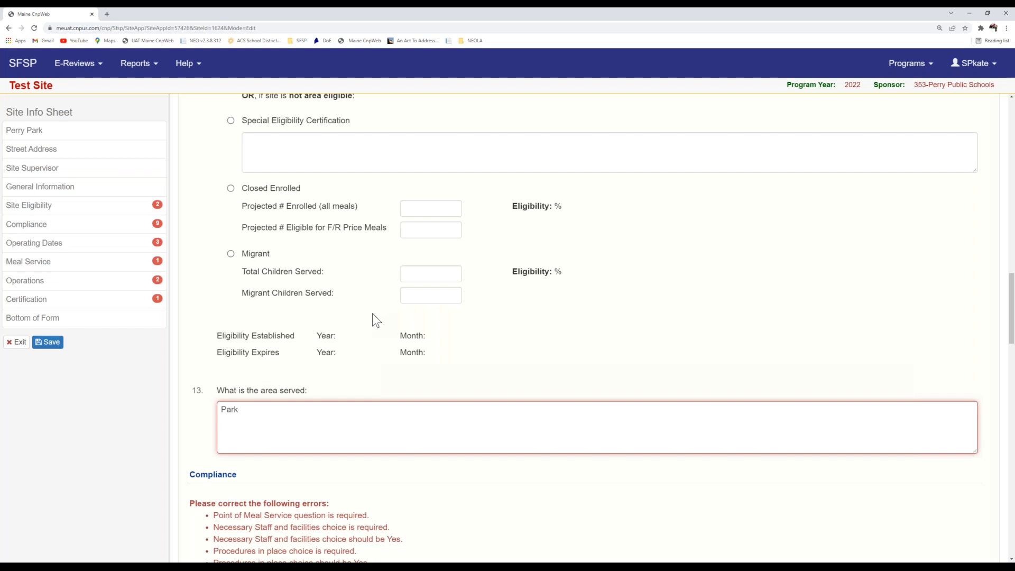
- Answer Yes to all Compliance questions, 14 through 18
scroll(569, 312, down, 3)
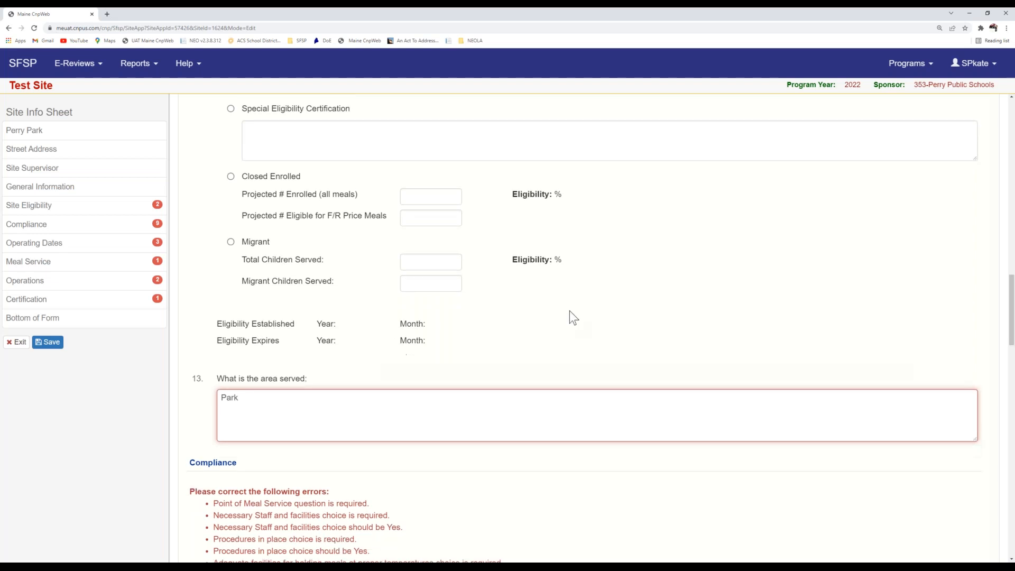
scroll(569, 311, down, 1)
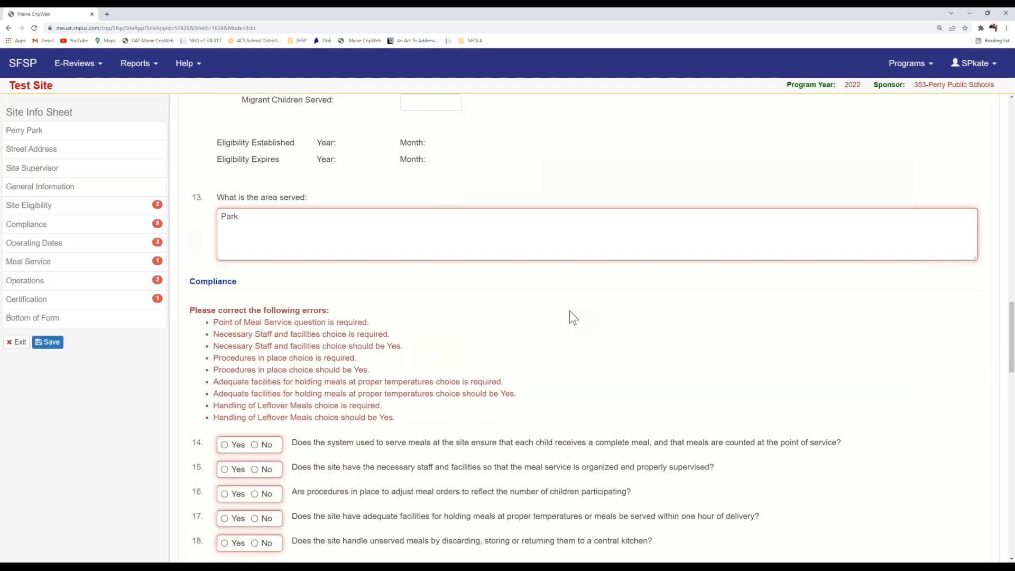
scroll(569, 311, down, 2)
scroll(570, 311, down, 1)
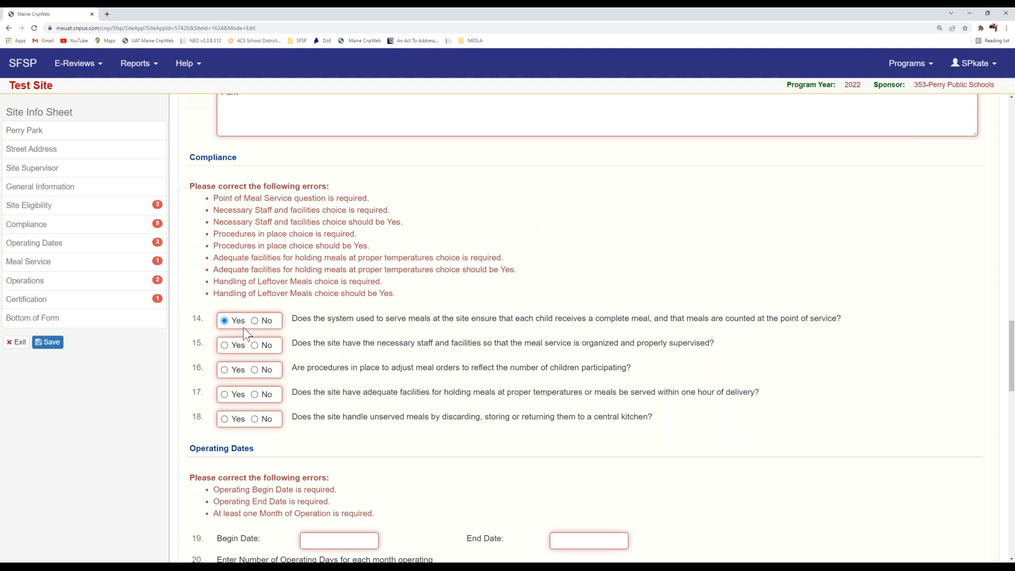
click(224, 345)
scroll(390, 366, up, 1)
scroll(390, 366, up, 1)
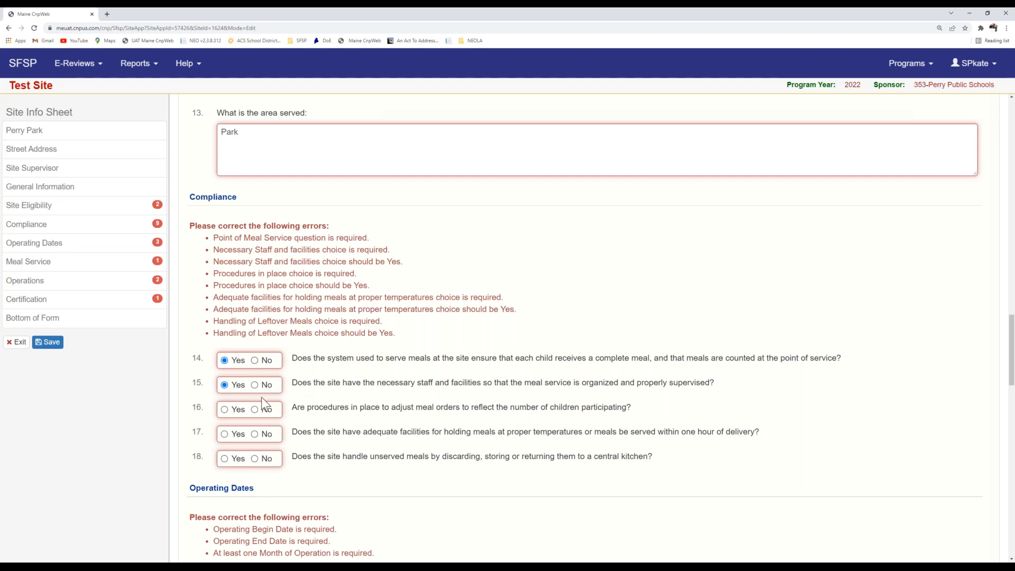
click(224, 409)
scroll(514, 350, down, 1)
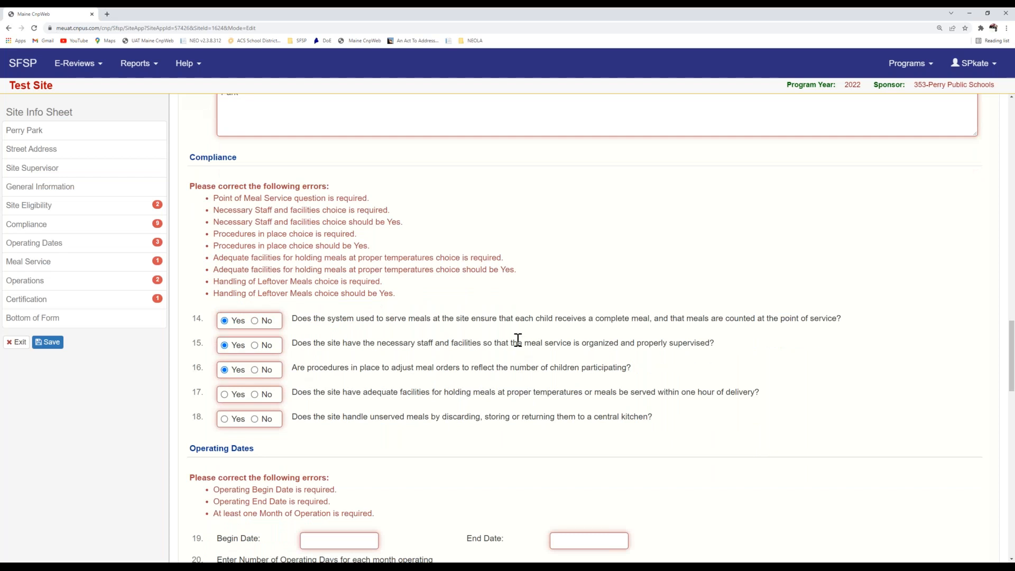
scroll(514, 319, up, 1)
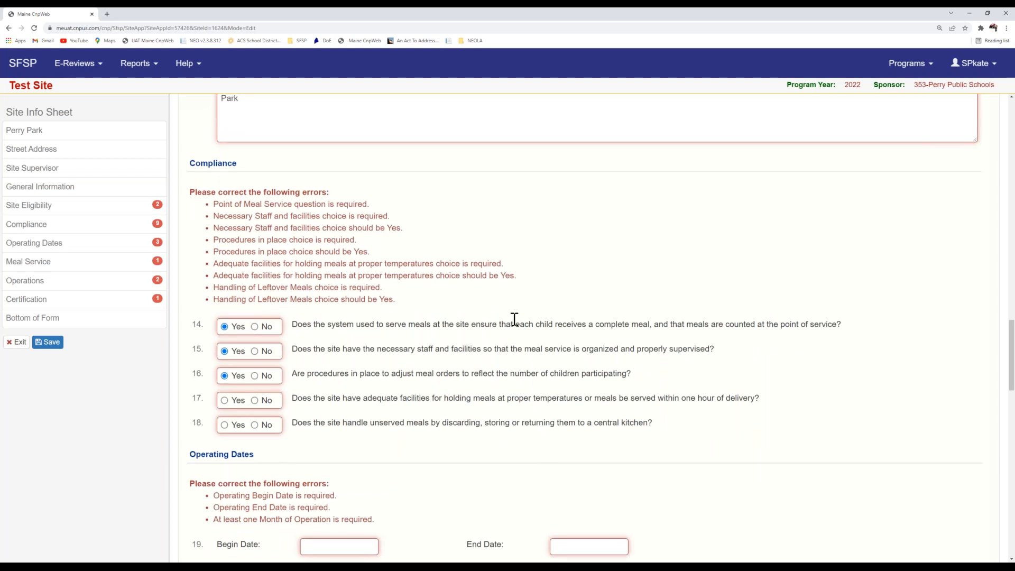
scroll(514, 319, up, 1)
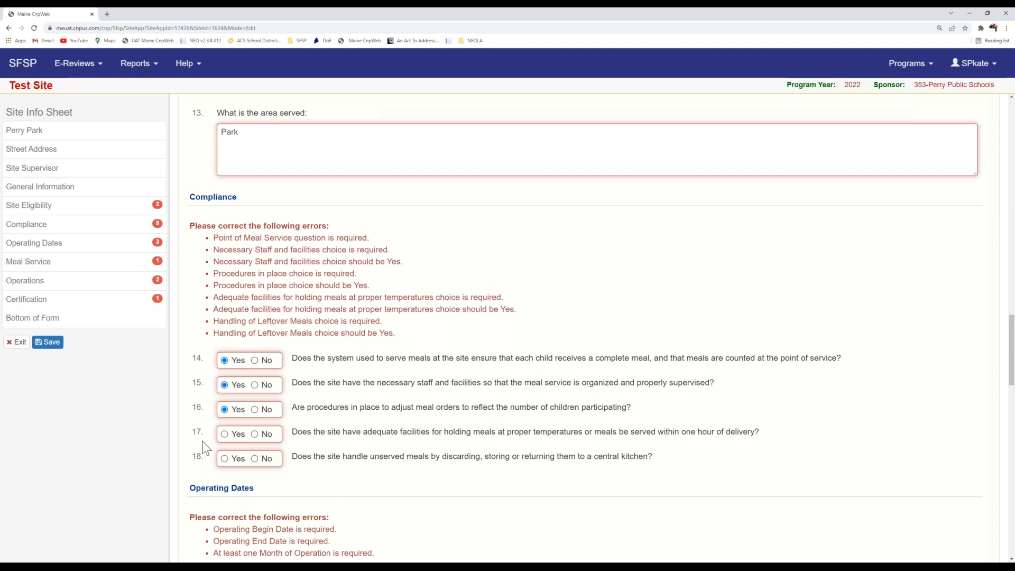
click(225, 434)
click(225, 458)
- Set the operating Begin Date to 7/1/2022 and the End Date to 7/30/2022 in question 19
scroll(319, 449, down, 3)
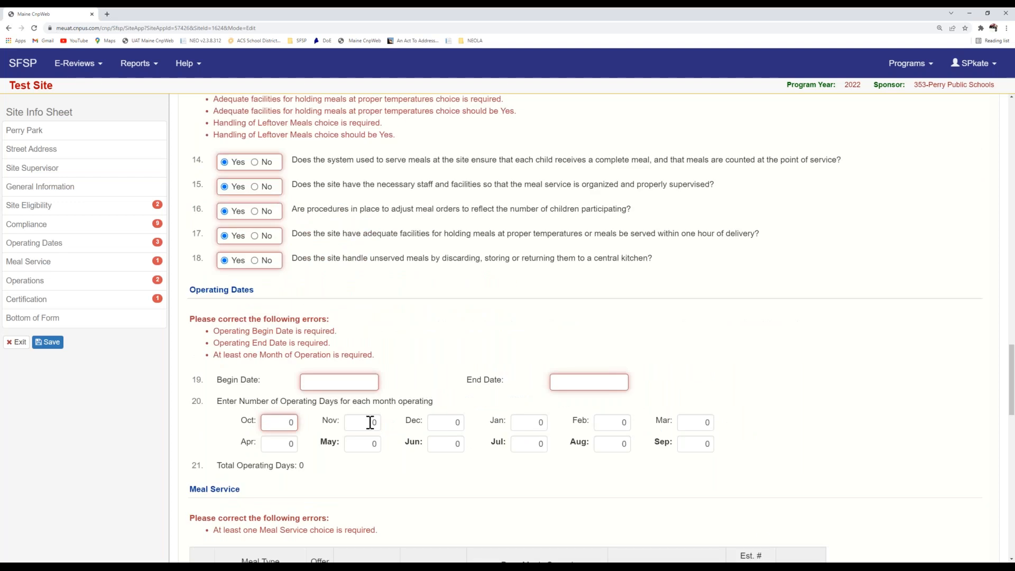
click(338, 381)
click(478, 324)
click(324, 383)
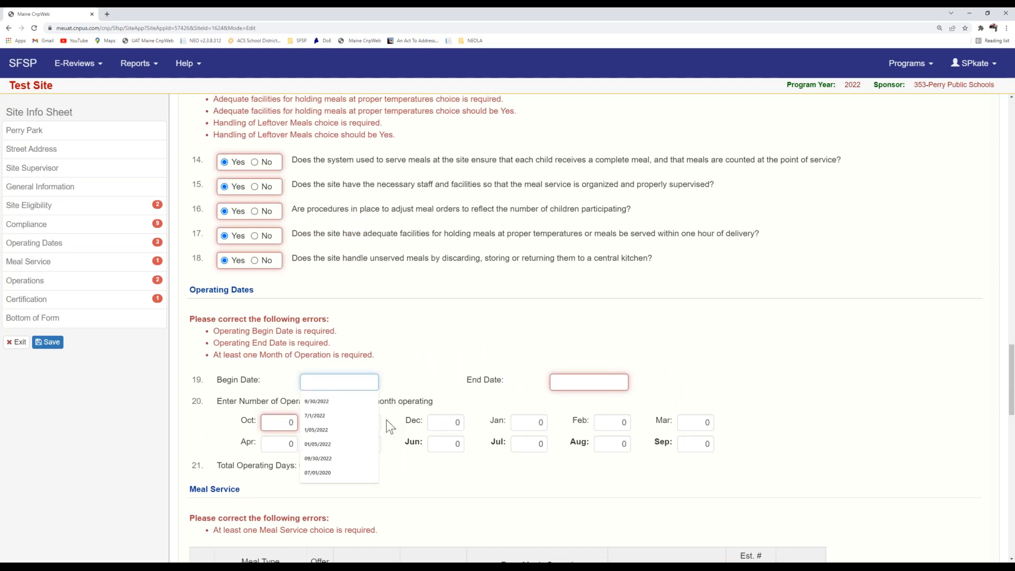
click(359, 415)
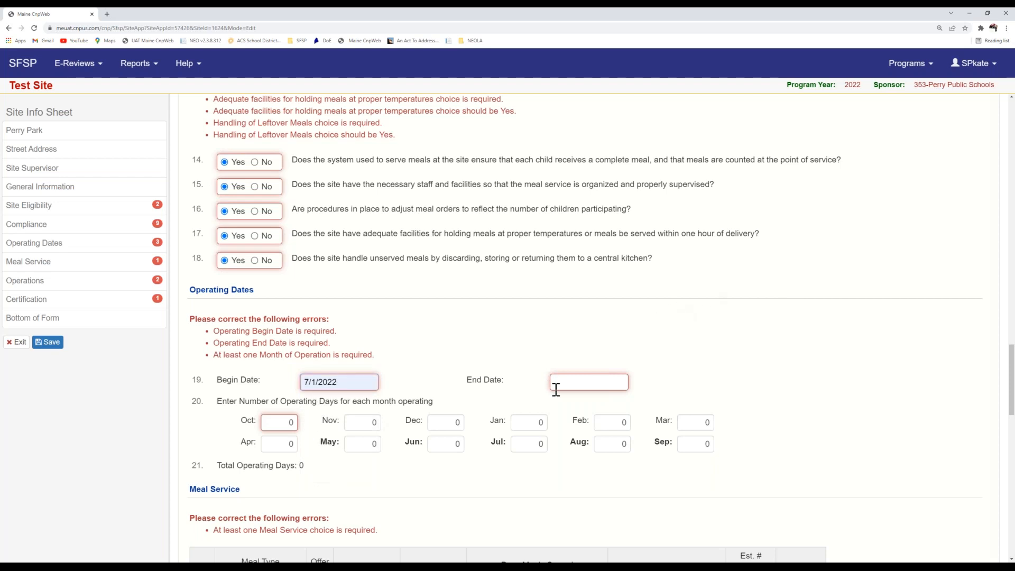
click(583, 381)
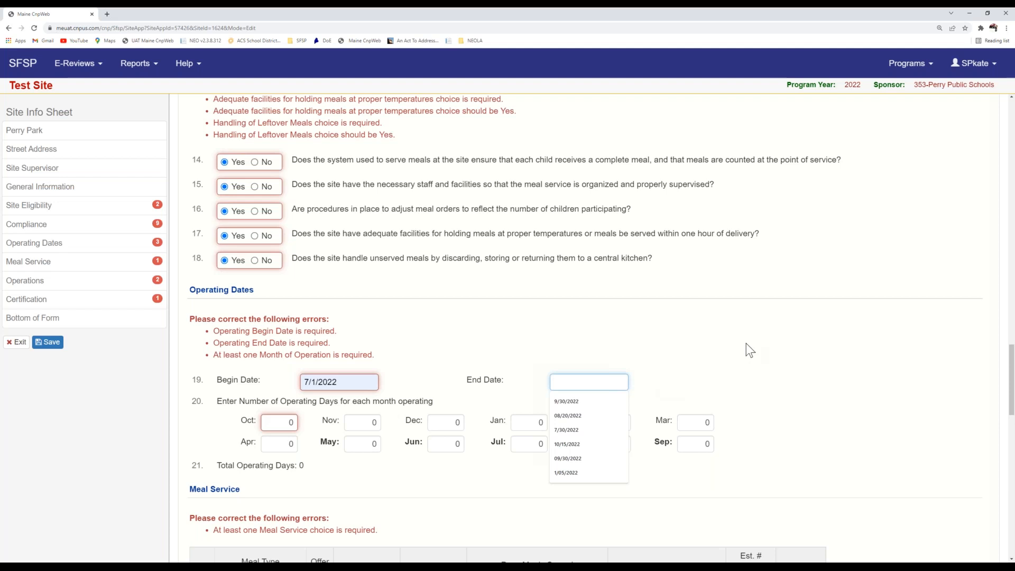
click(599, 429)
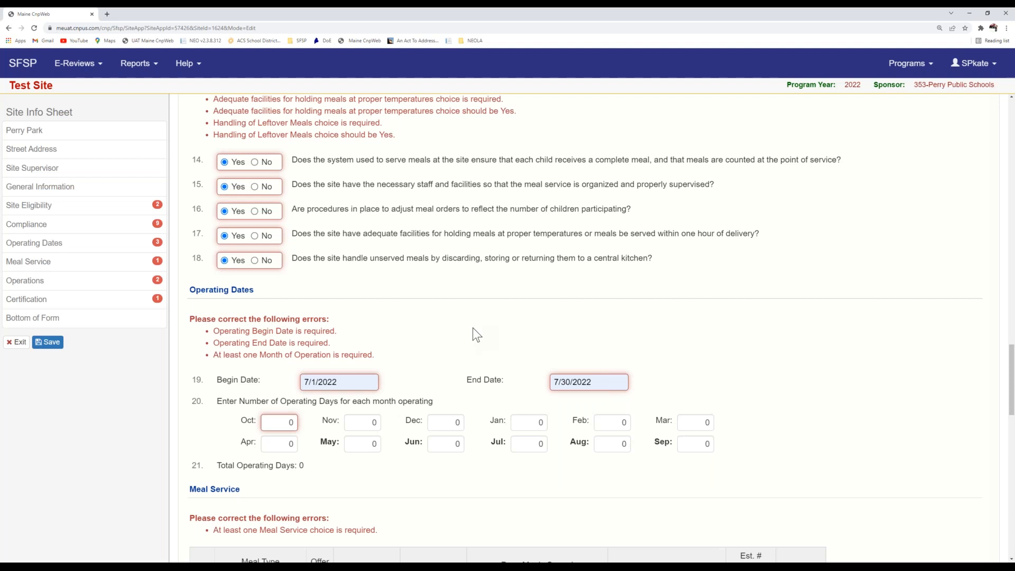
- Enter 20 operating days for July in question 20
scroll(222, 391, down, 1)
click(539, 403)
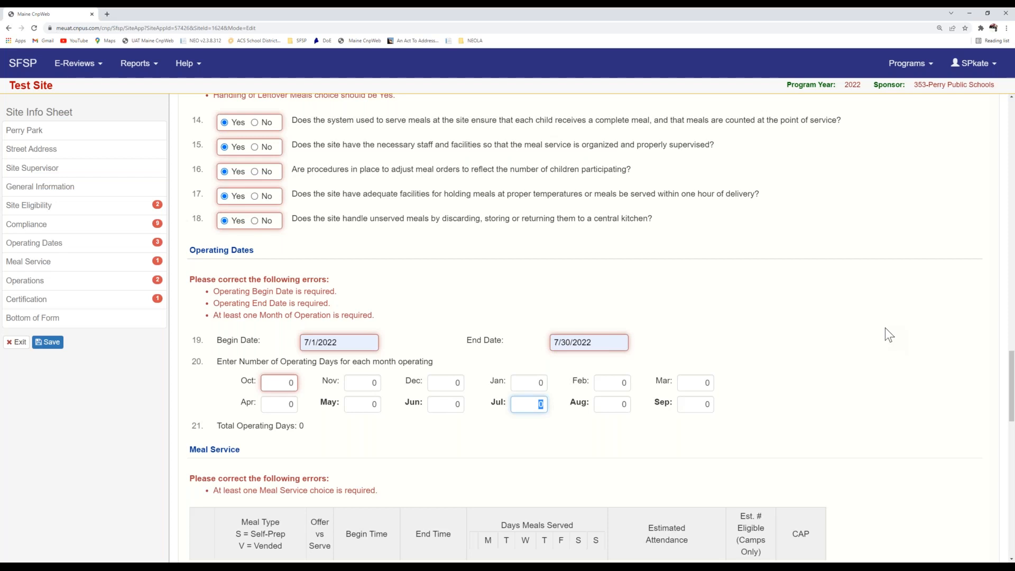
text(20)
click(845, 321)
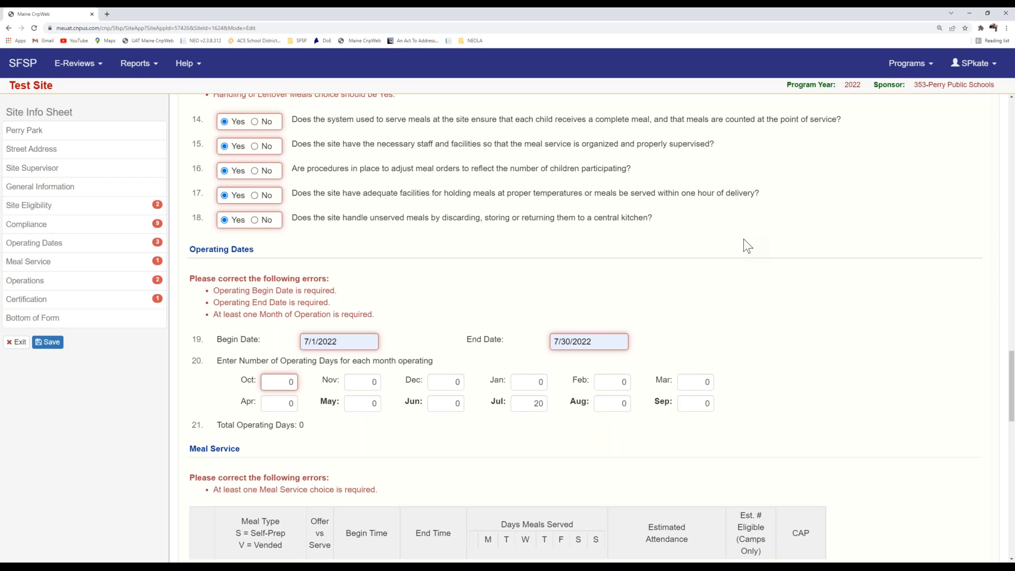
- Set the Breakfast meal type to S (Self-Prep) in the Meal Service table
scroll(743, 240, down, 5)
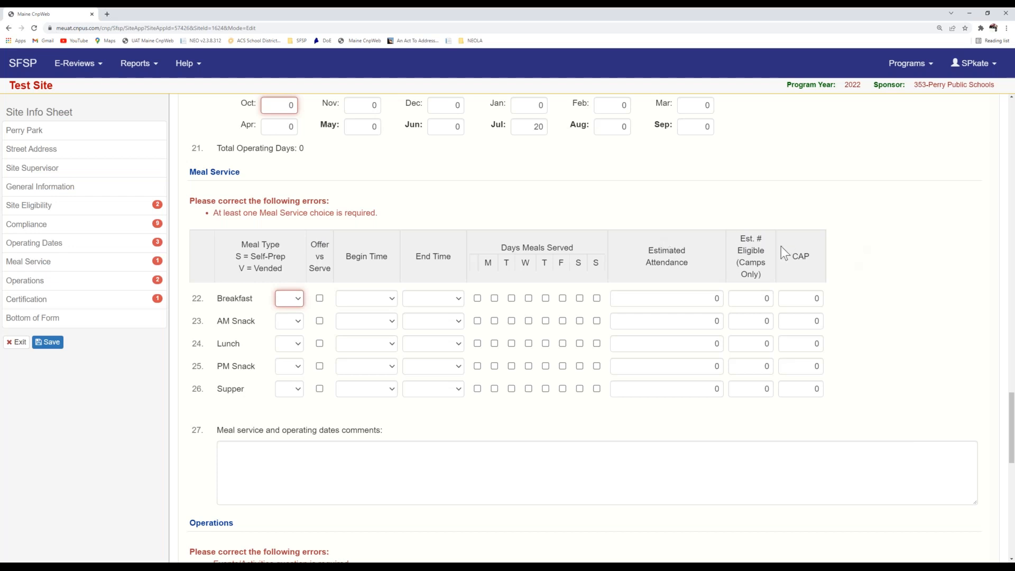
click(296, 300)
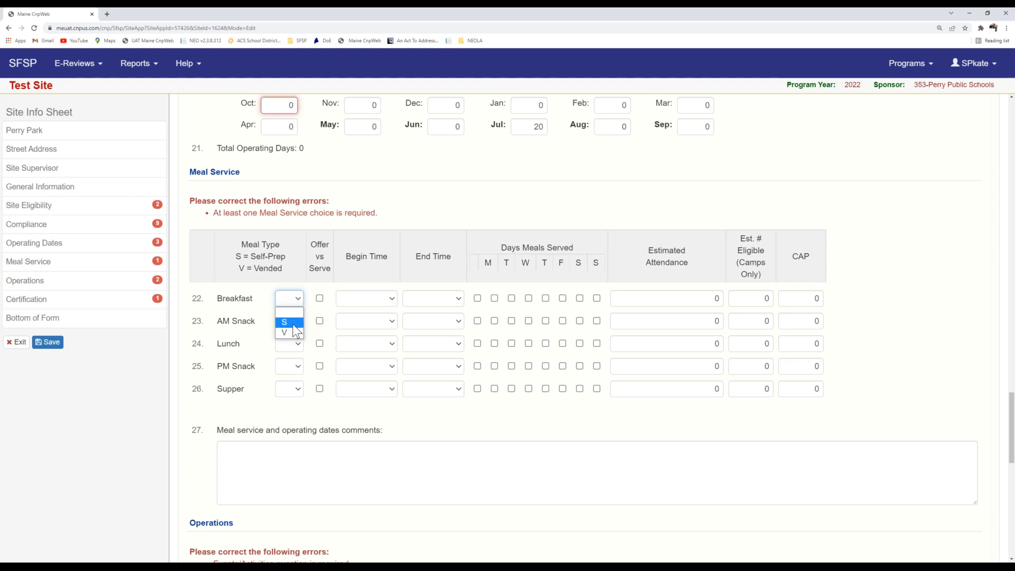
click(294, 323)
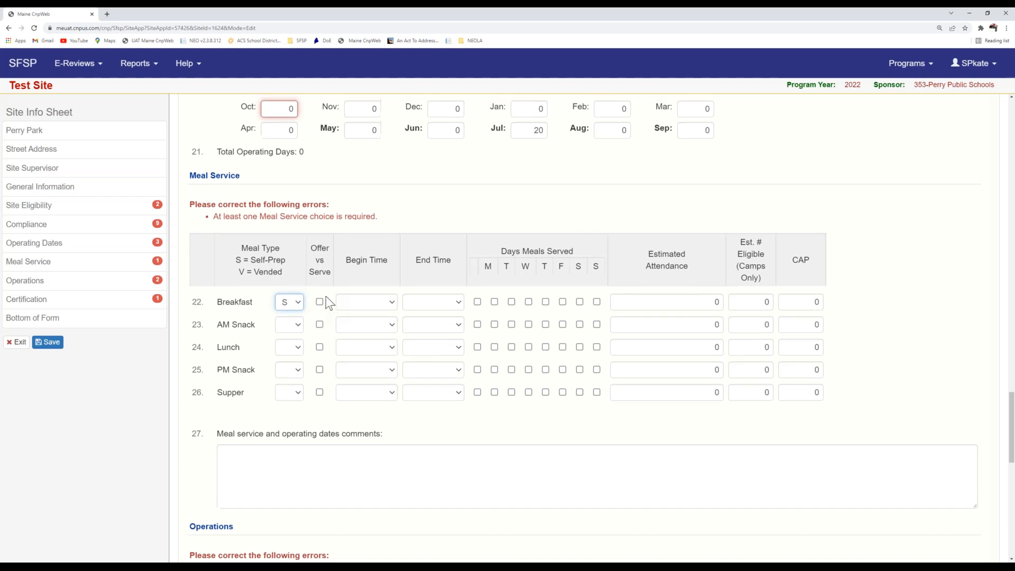
scroll(326, 296, up, 1)
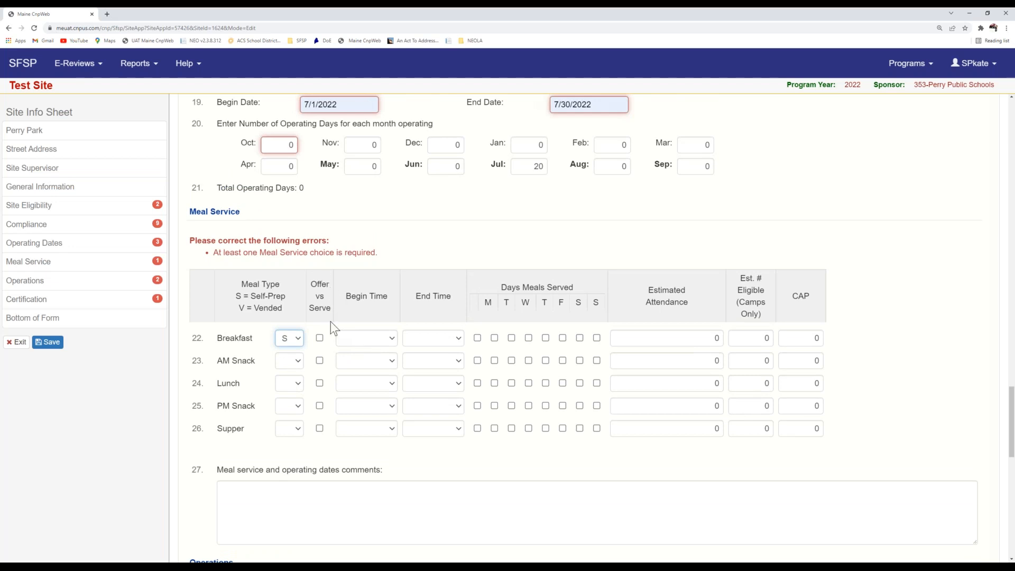
scroll(331, 323, down, 1)
scroll(326, 334, down, 1)
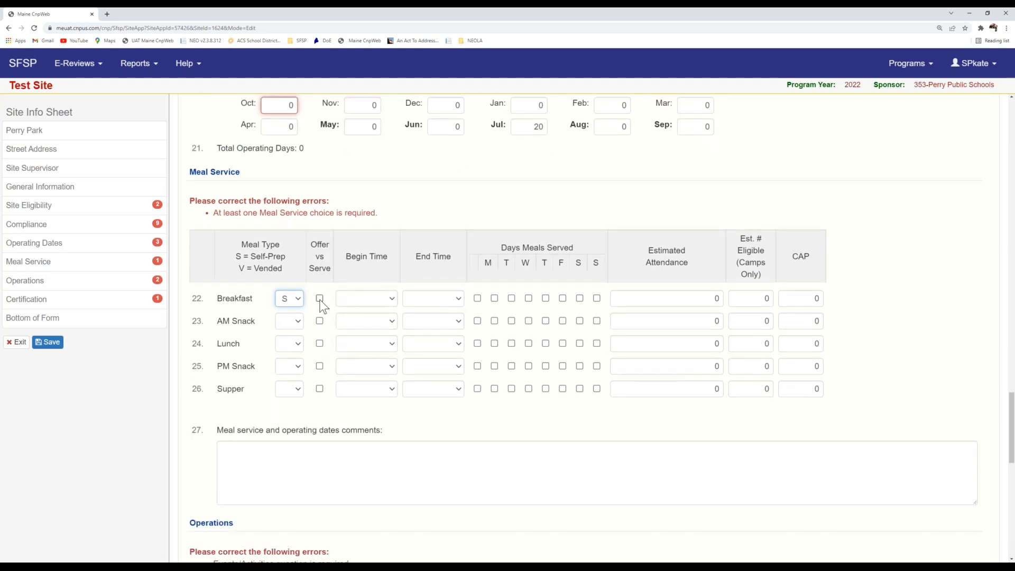
scroll(323, 306, down, 1)
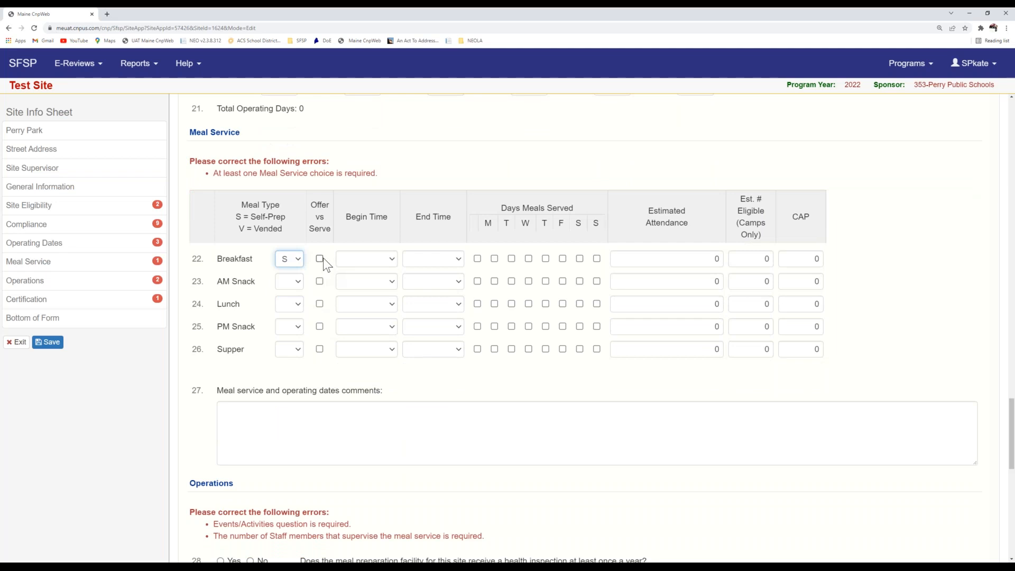
scroll(419, 158, up, 2)
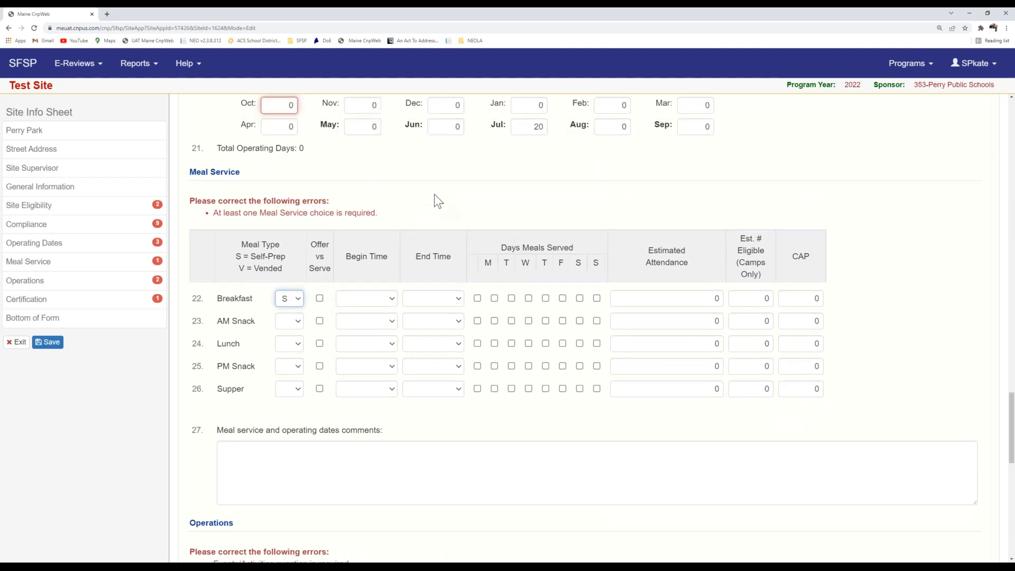
scroll(285, 295, down, 1)
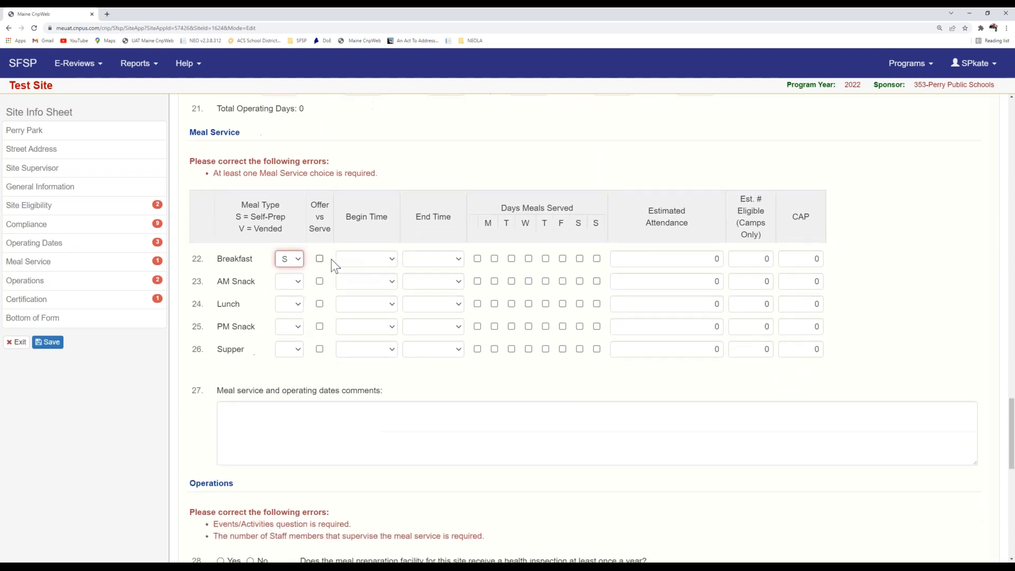
- Set the Breakfast service to begin at 07:15 AM and end at 08:00 AM
click(371, 258)
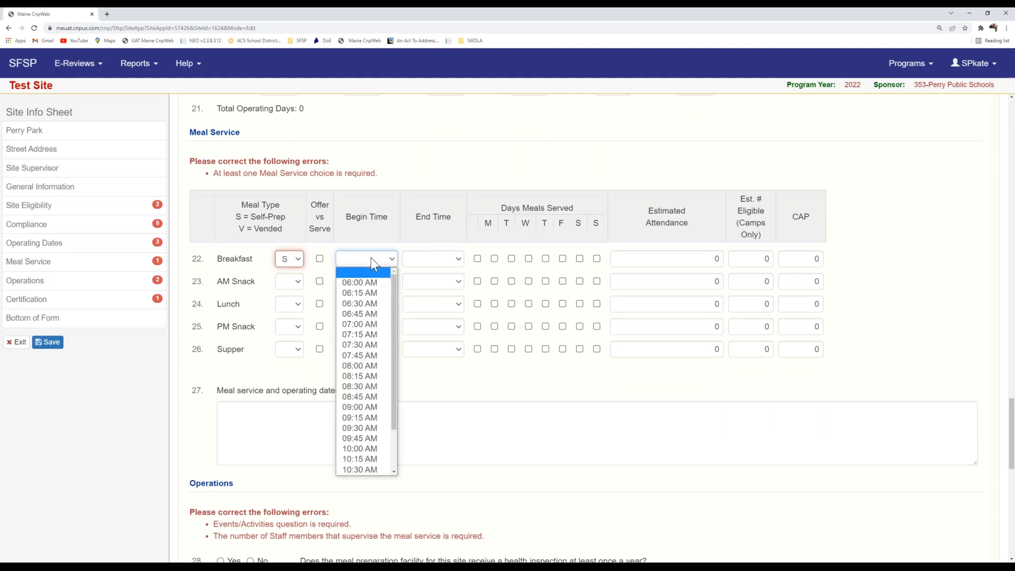
click(378, 337)
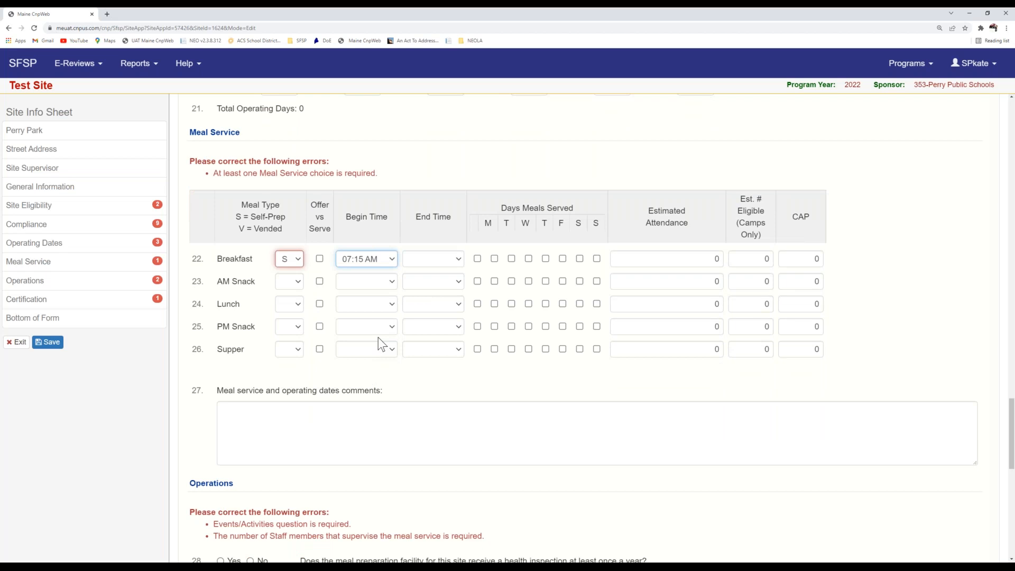
click(440, 258)
click(440, 258)
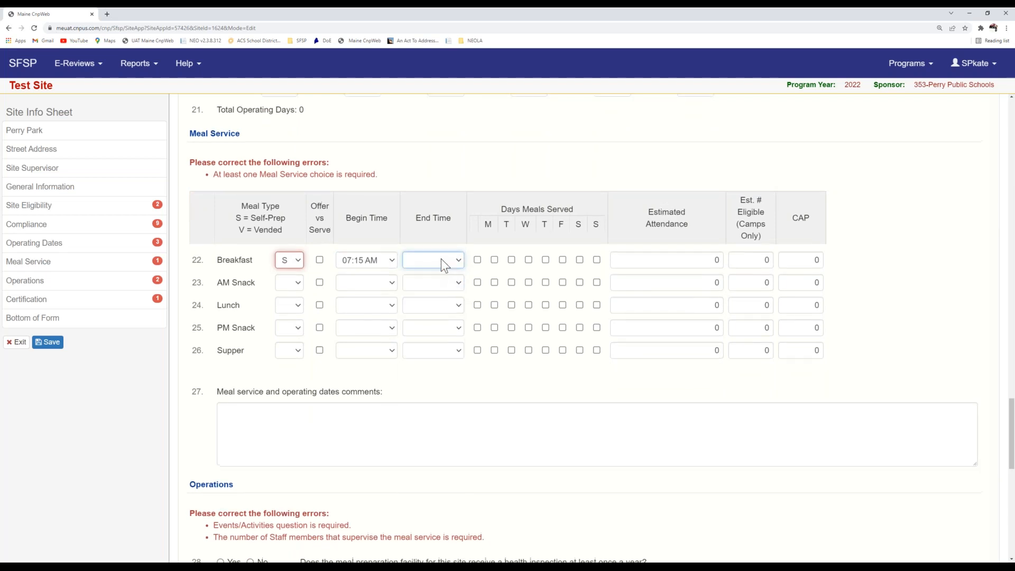
scroll(441, 258, up, 1)
scroll(439, 301, down, 1)
click(438, 264)
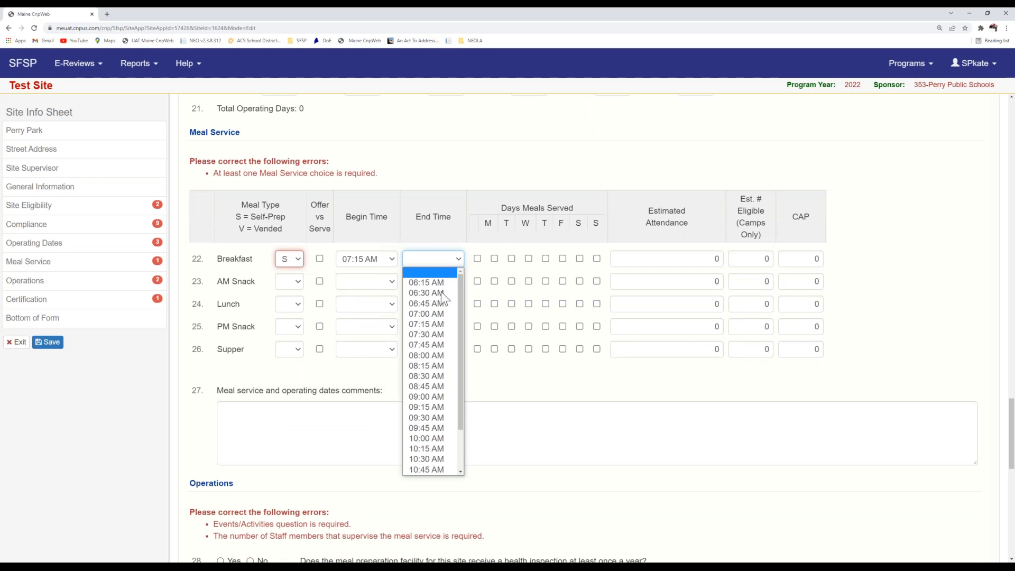
click(445, 353)
click(519, 154)
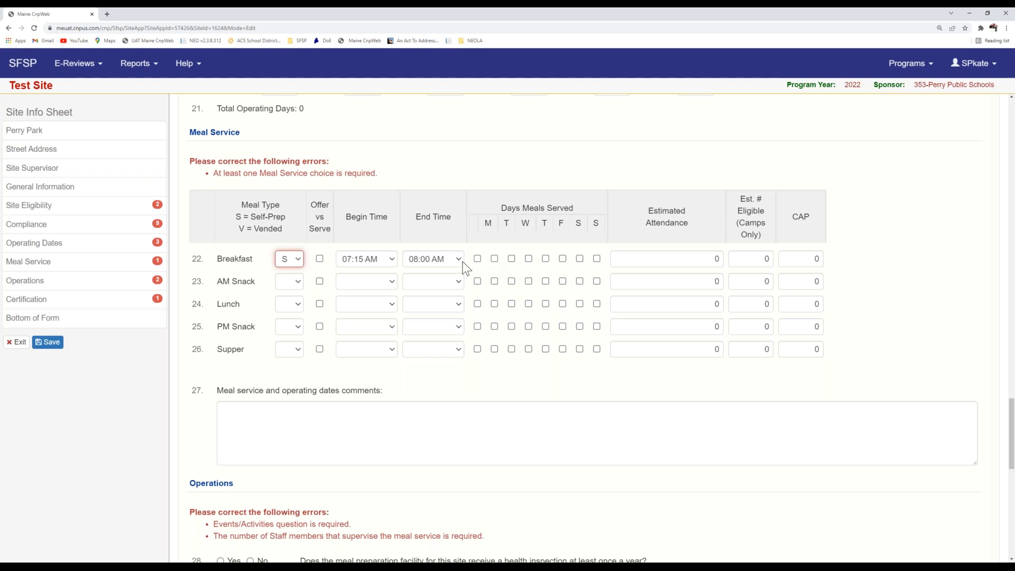
- Mark Monday through Friday as the days on which Breakfast is served
click(476, 258)
click(477, 258)
click(494, 259)
scroll(493, 259, down, 1)
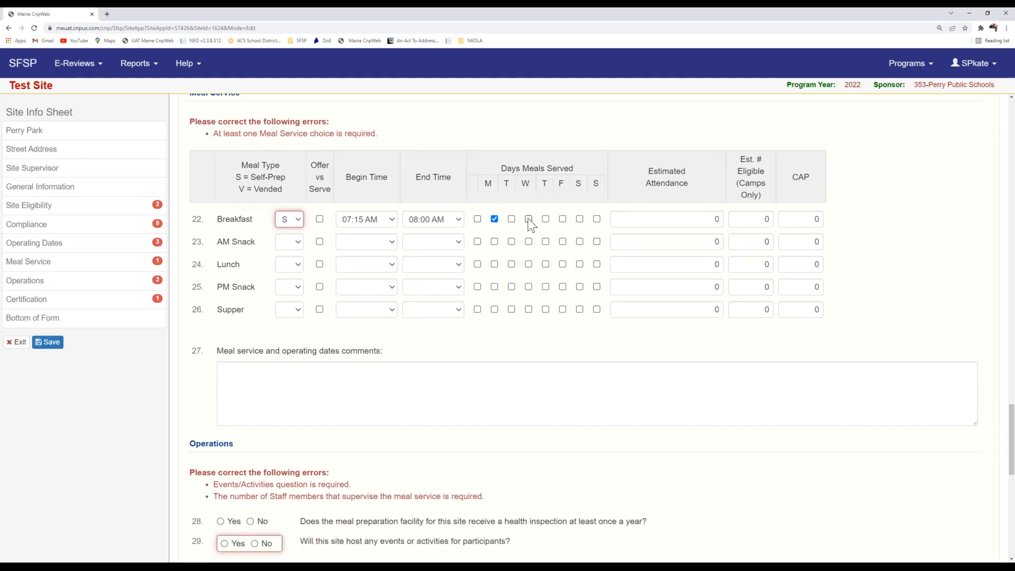
click(562, 219)
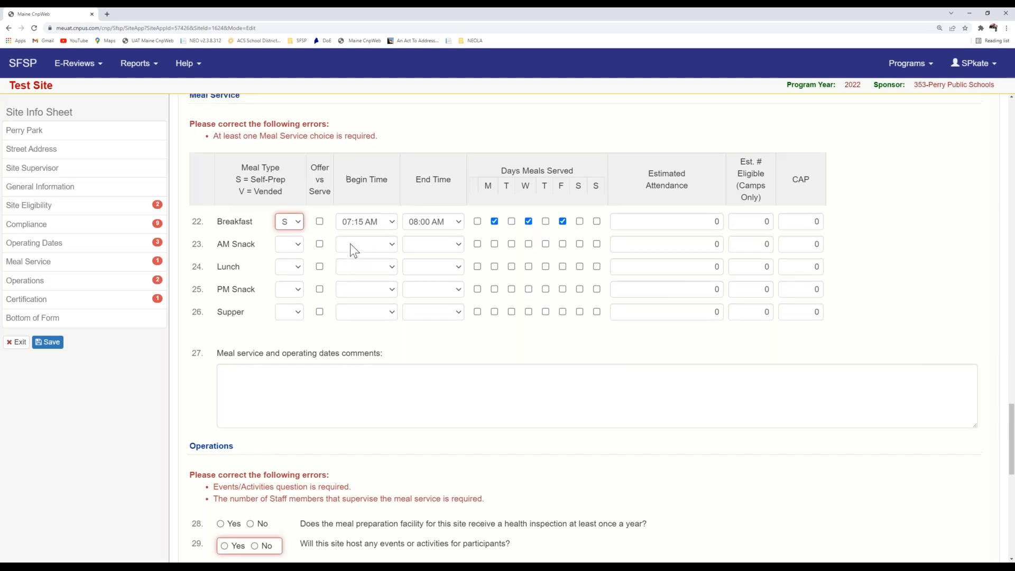
scroll(350, 243, up, 2)
click(511, 298)
click(546, 299)
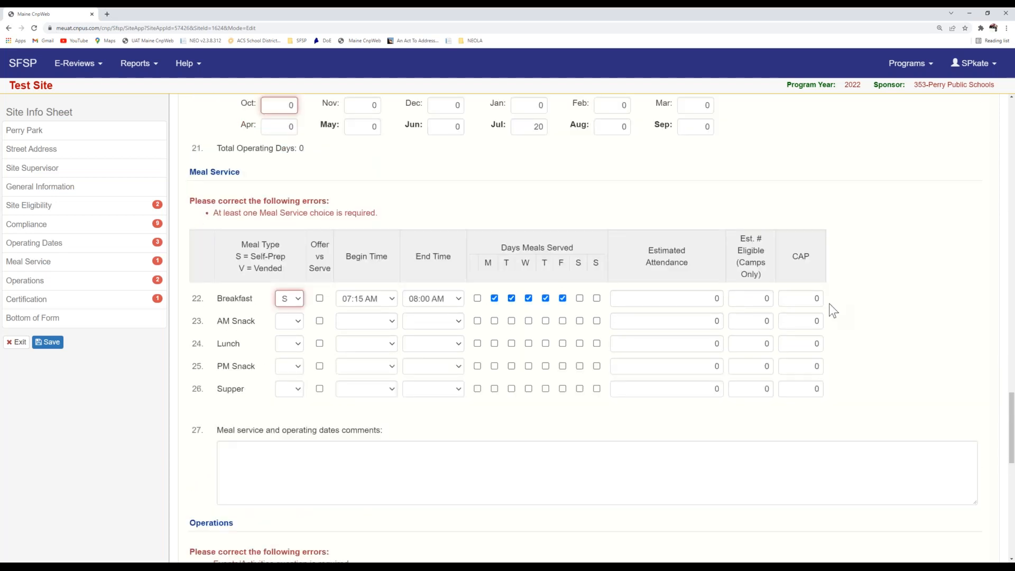
- Enter 25 as the estimated attendance and 200 as the CAP for Breakfast
double_click(709, 298)
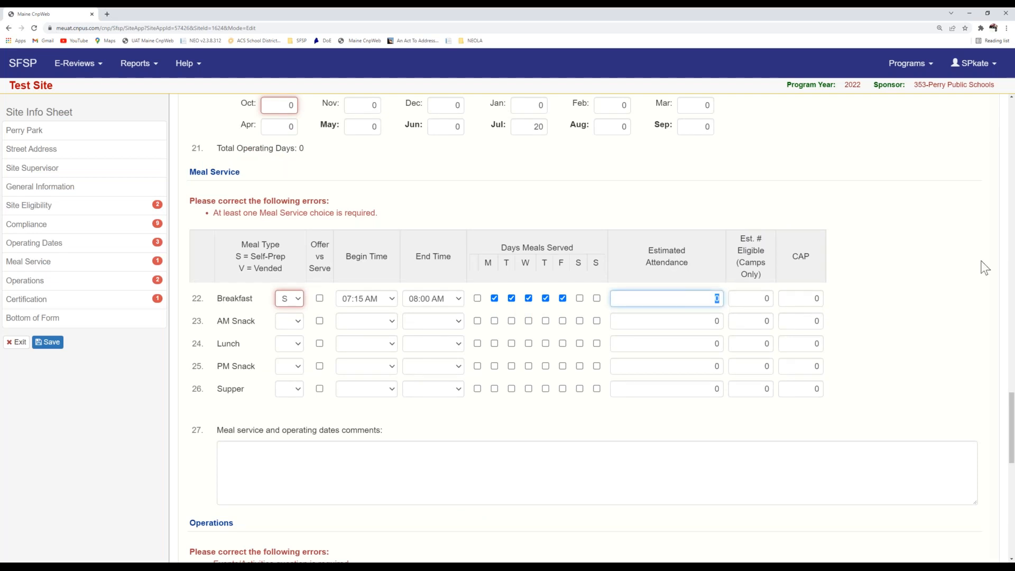
text(25)
double_click(807, 298)
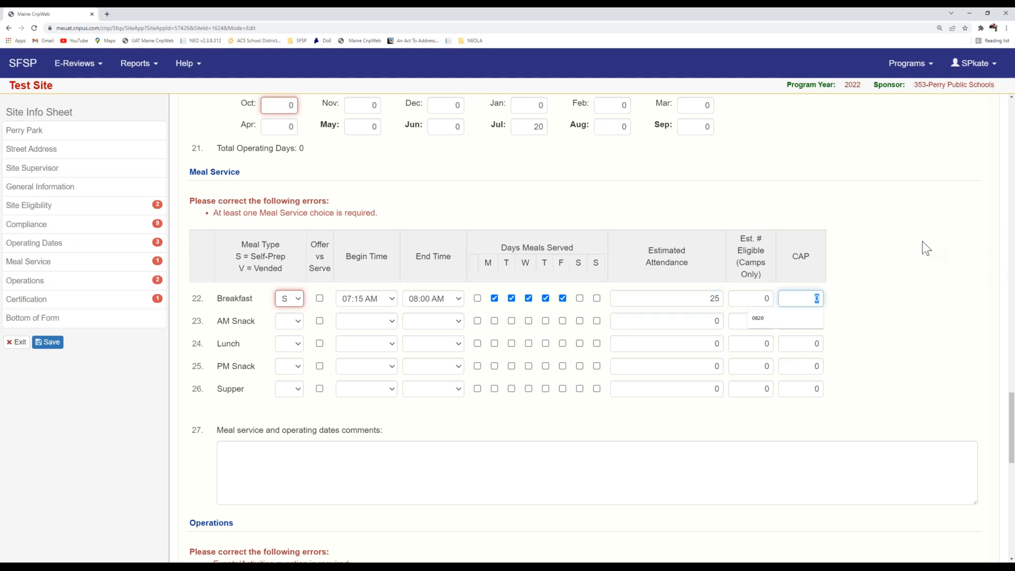
click(926, 248)
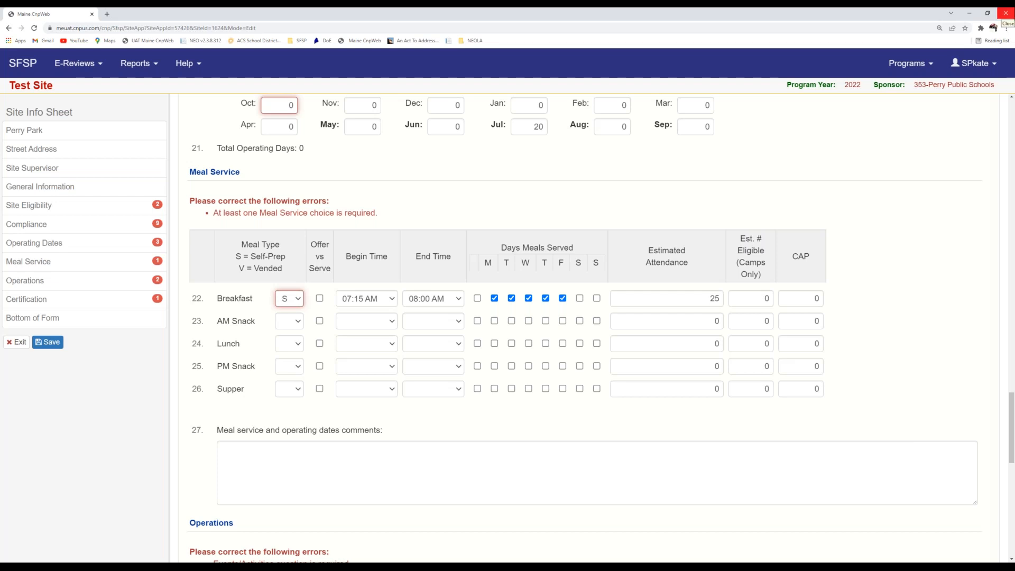
click(811, 298)
text(200)
scroll(907, 271, down, 4)
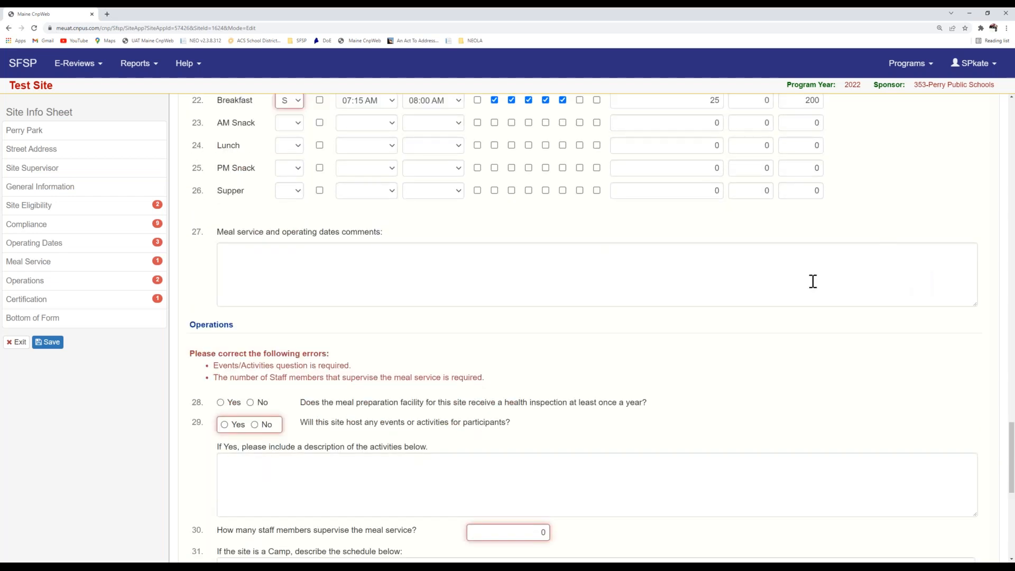
scroll(811, 280, down, 1)
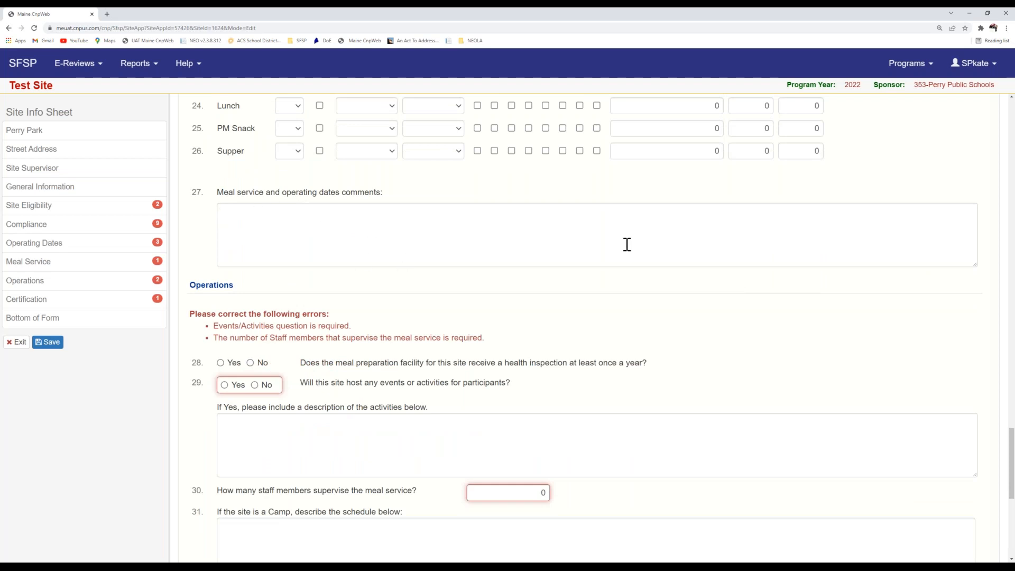
- Answer No to whether the meal preparation facility for this site receives a health inspection at least once a year
scroll(627, 244, down, 3)
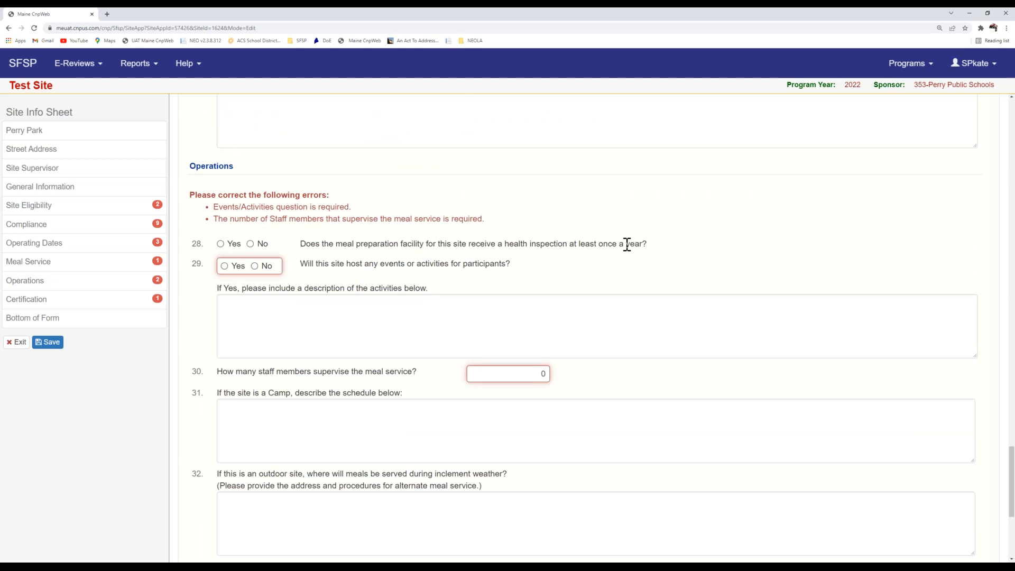
click(250, 244)
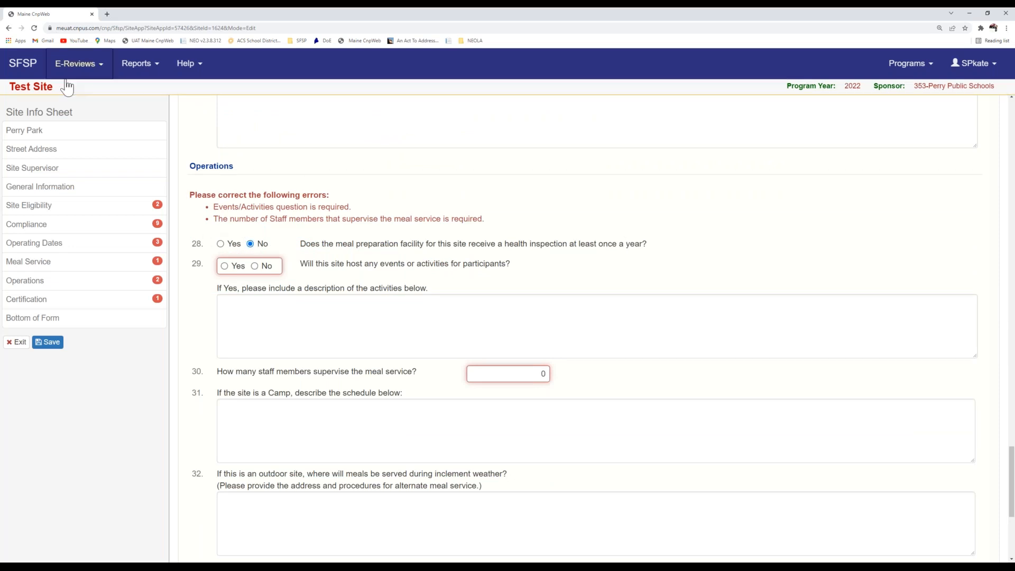
drag(658, 240, 520, 232)
click(567, 220)
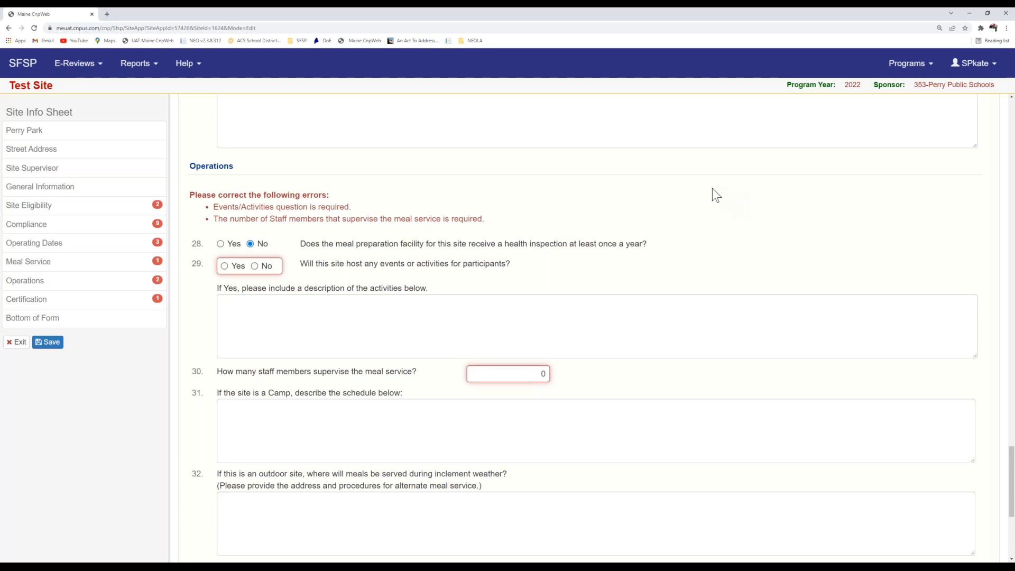
- Answer Yes to hosting events or activities for participants and describe the activities as "game days!"
scroll(712, 188, down, 1)
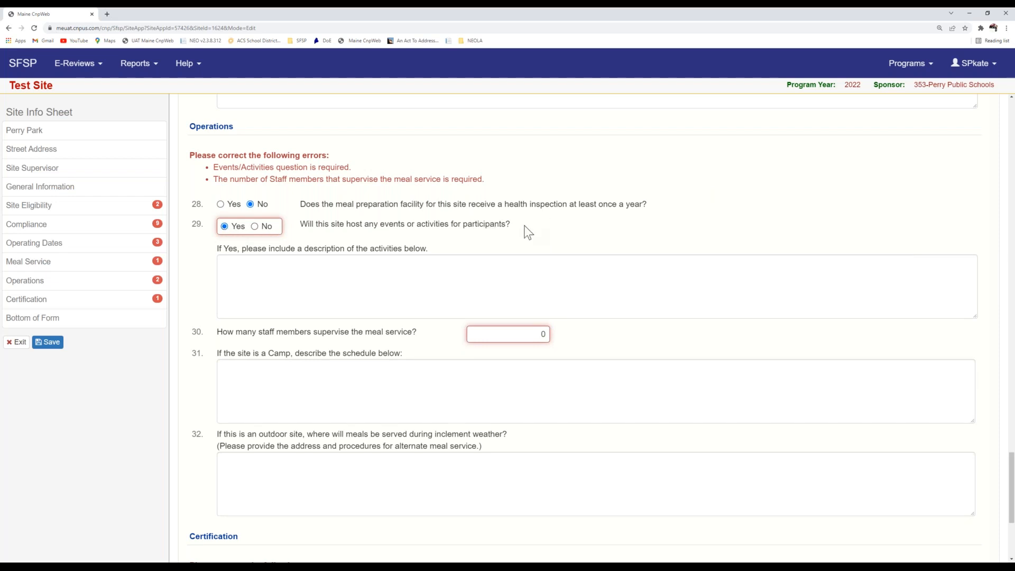
click(367, 271)
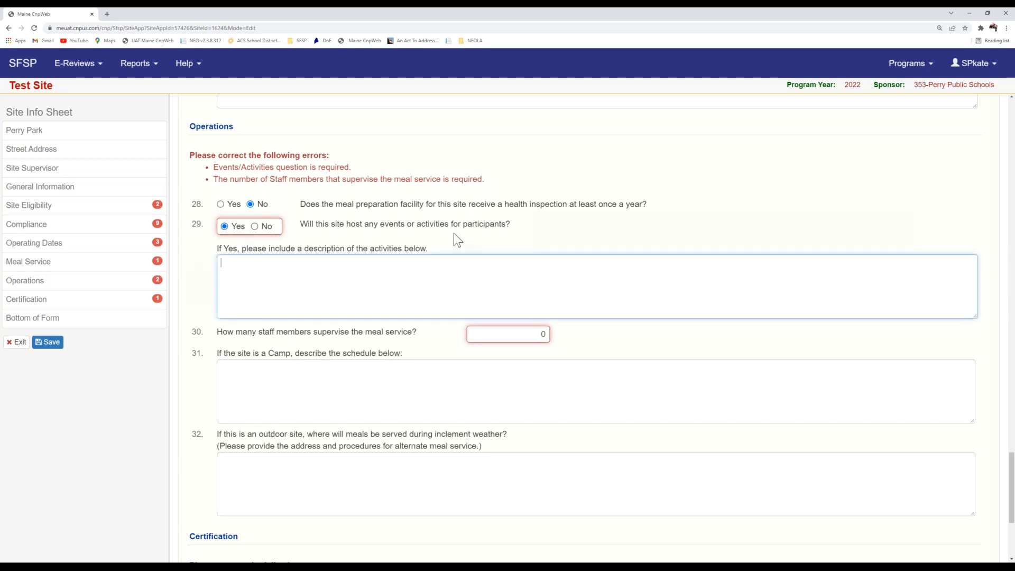
text(game days!)
click(620, 236)
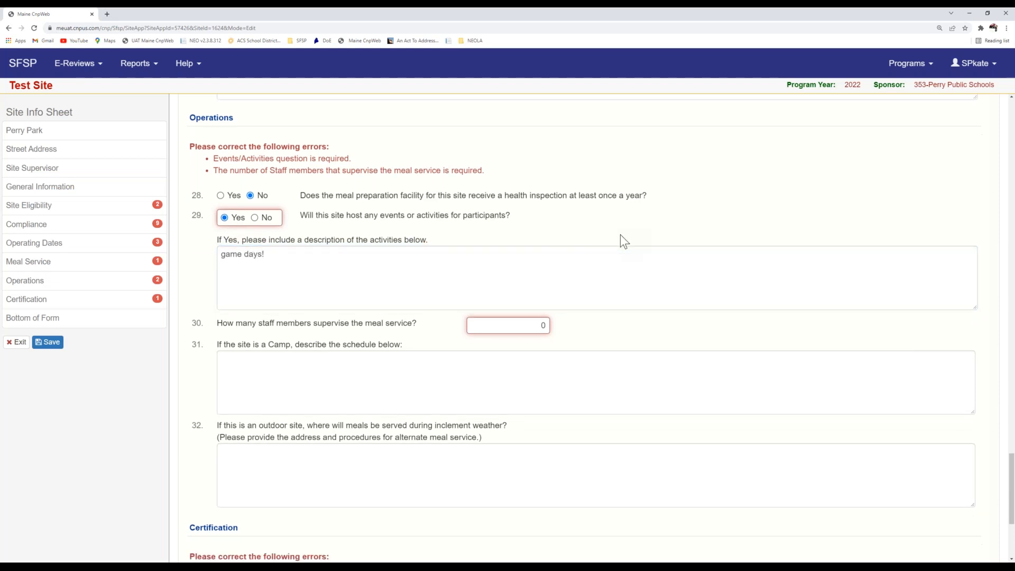
- Enter 1 as the number of staff members who supervise the meal service
scroll(620, 236, down, 1)
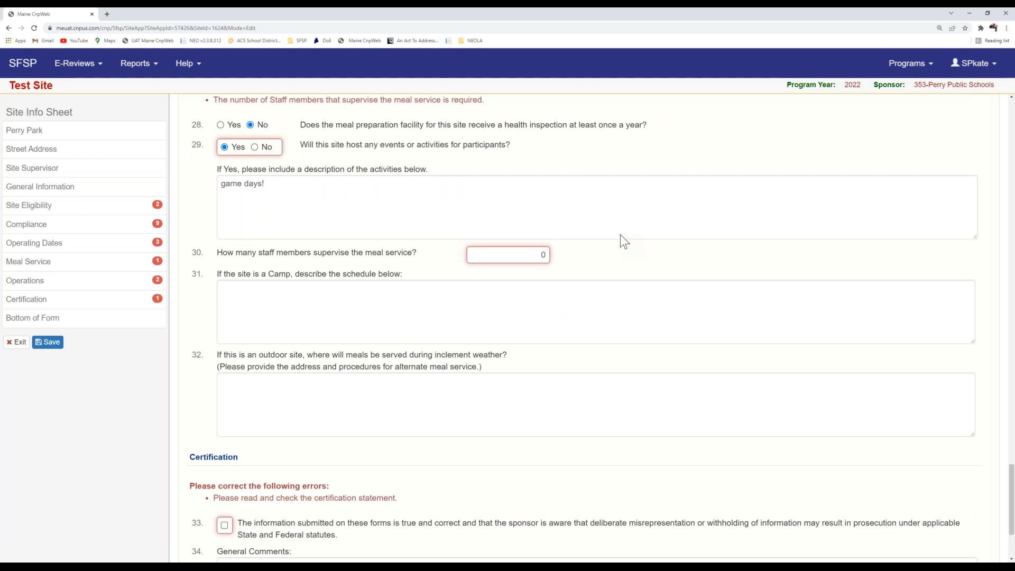
click(525, 254)
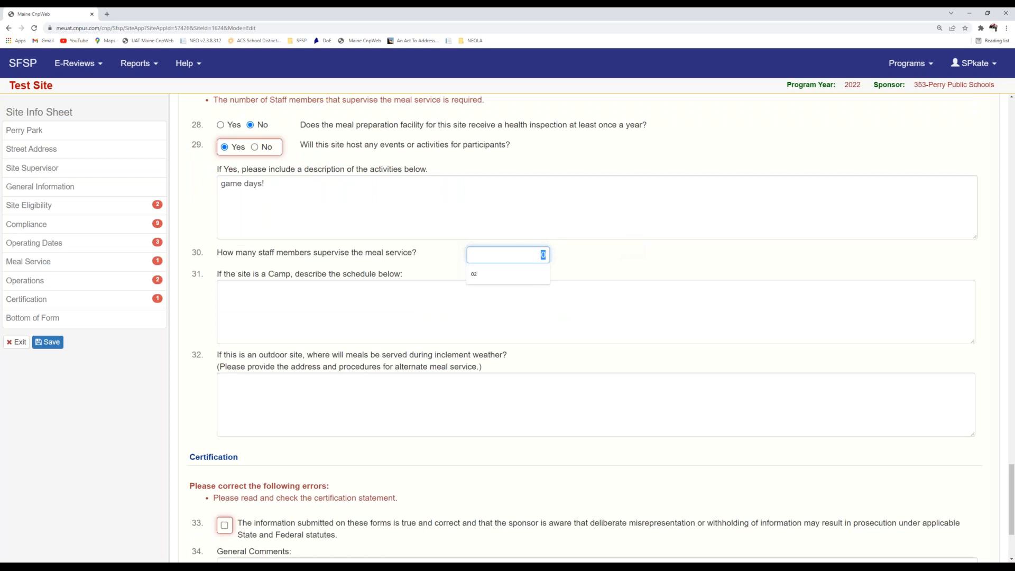
text(1)
click(619, 313)
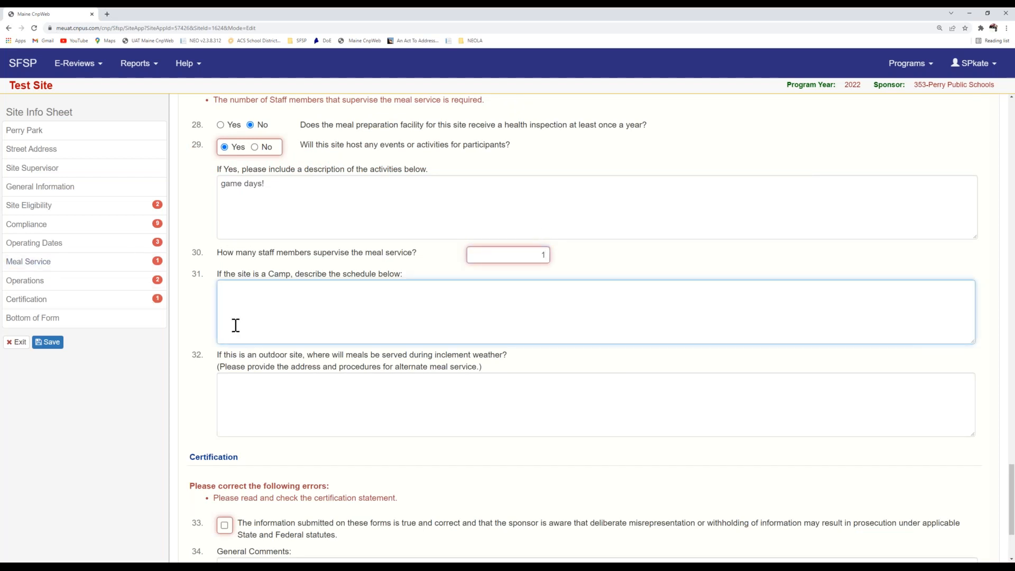
scroll(235, 325, down, 3)
double_click(196, 195)
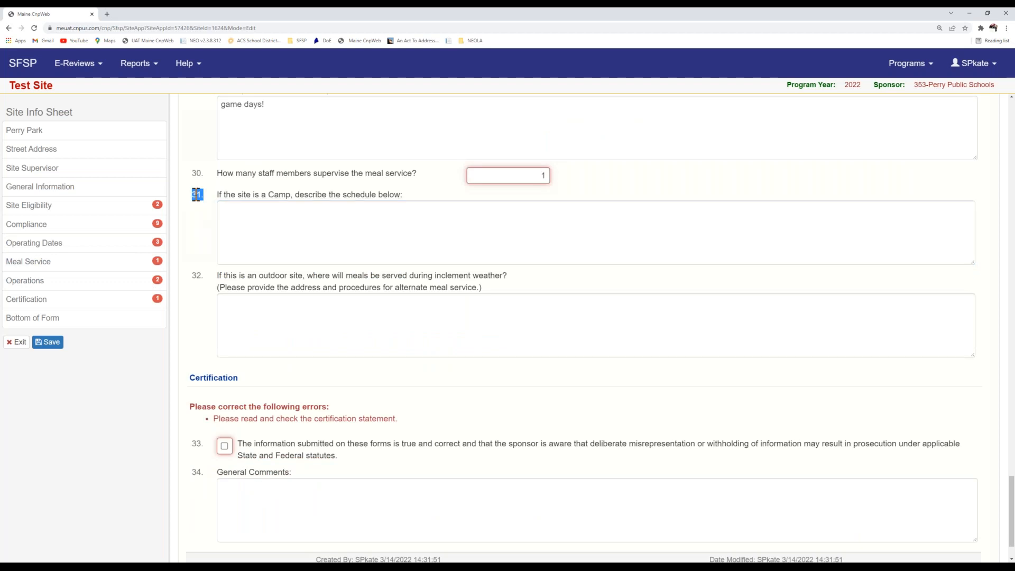
click(283, 214)
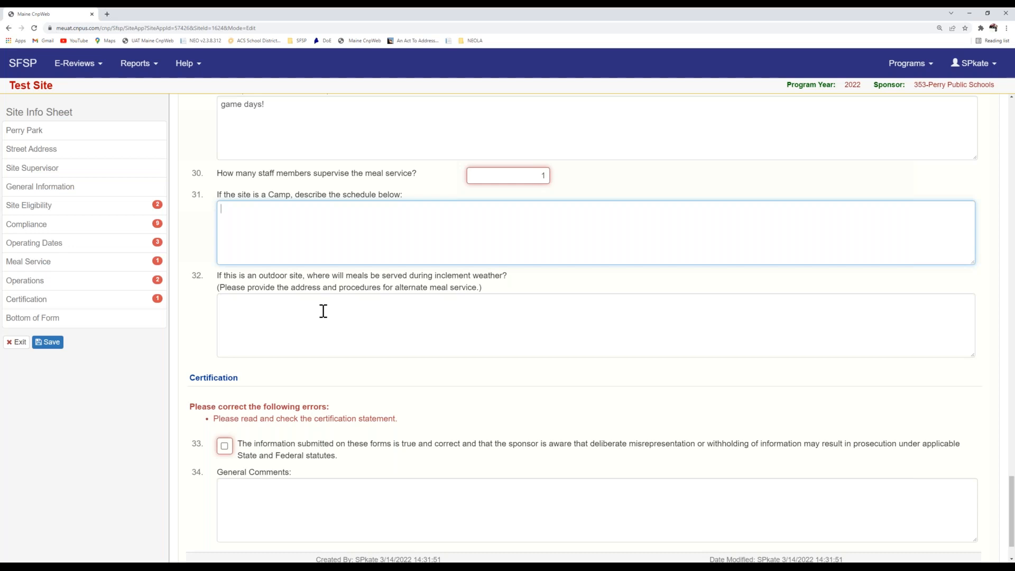
- Check the certification statement that the submitted information is true and correct
scroll(322, 310, down, 2)
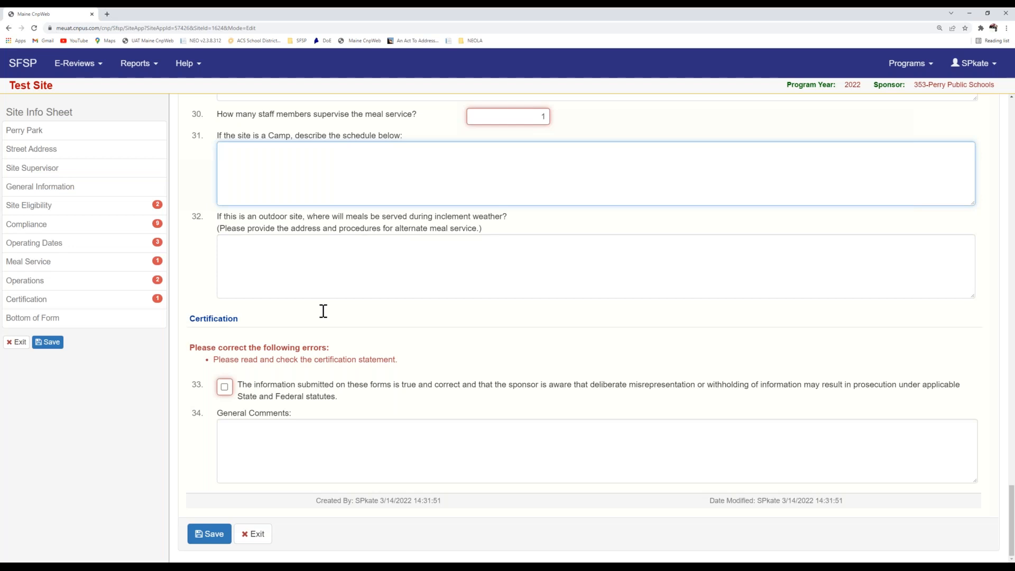
click(224, 388)
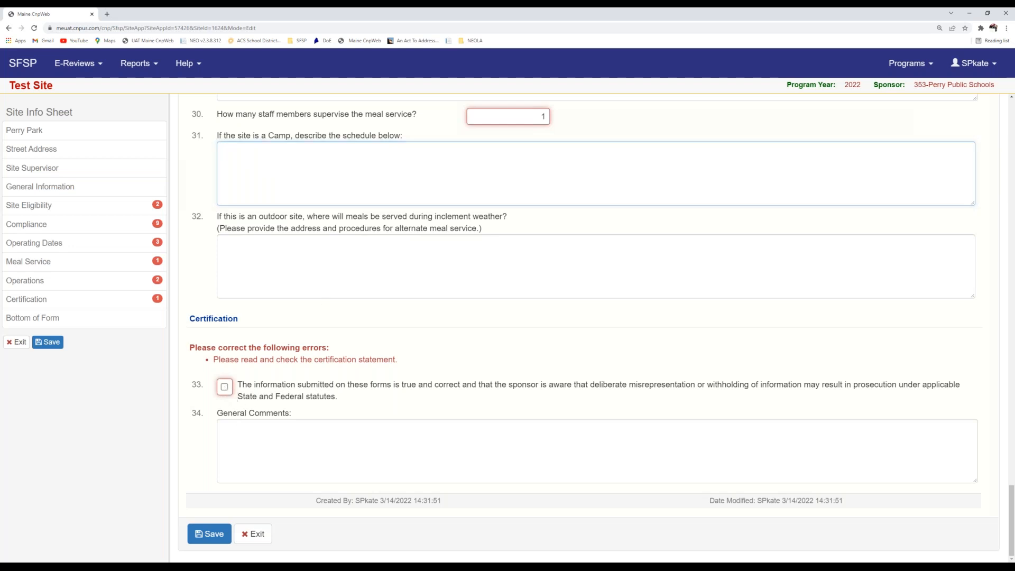
- Save the Perry Park site information sheet and exit the form
click(209, 534)
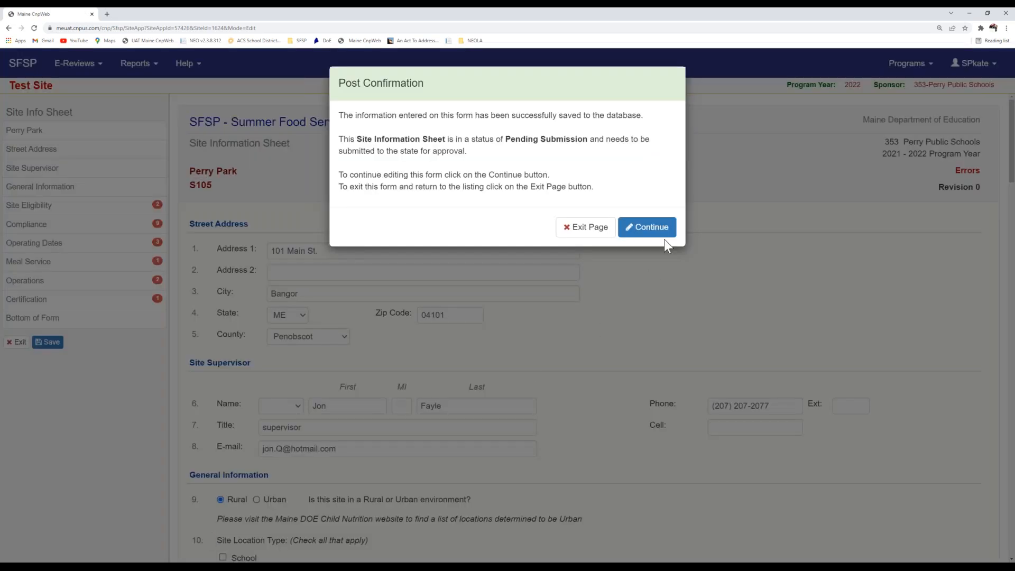
click(655, 227)
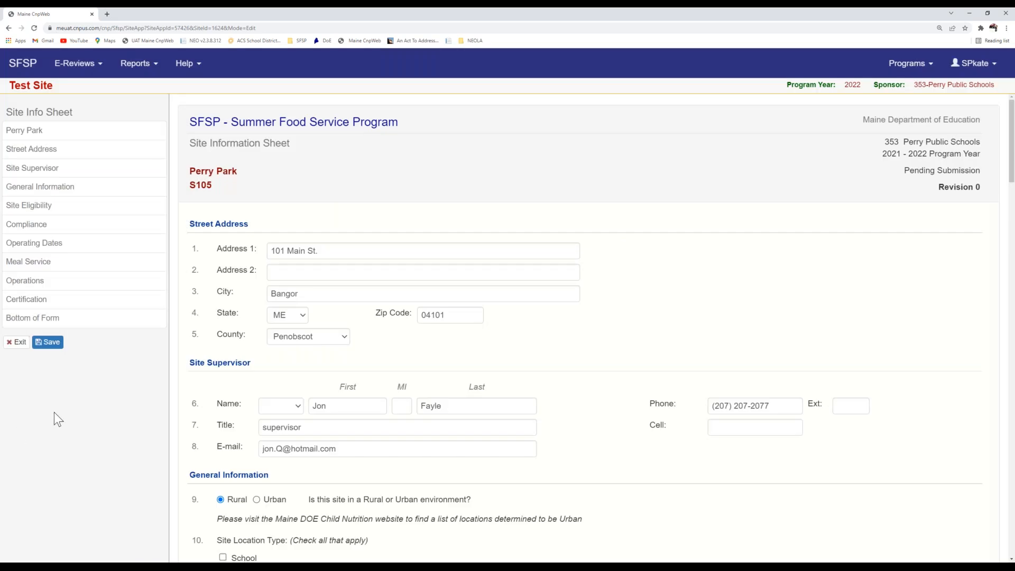
click(17, 346)
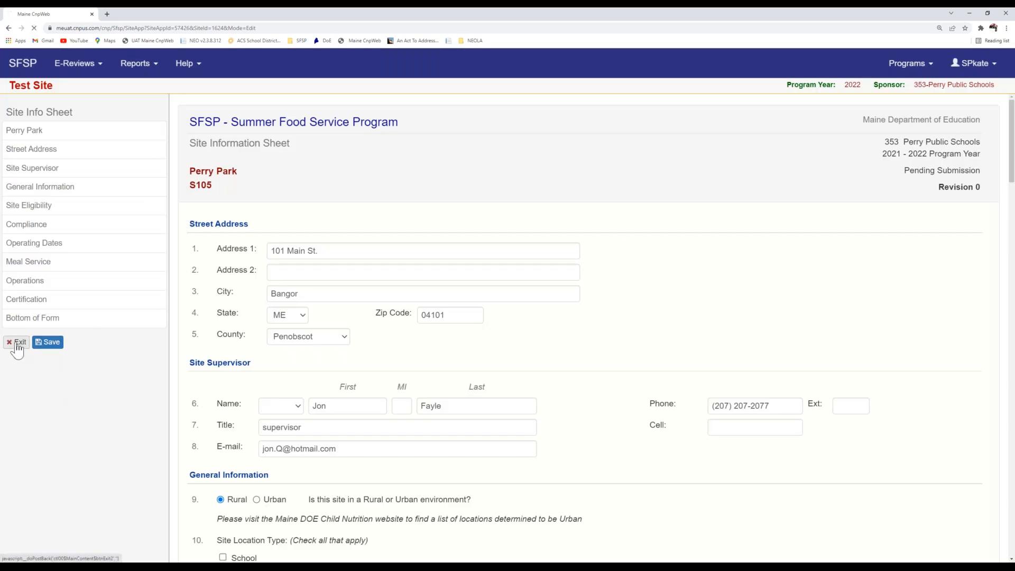